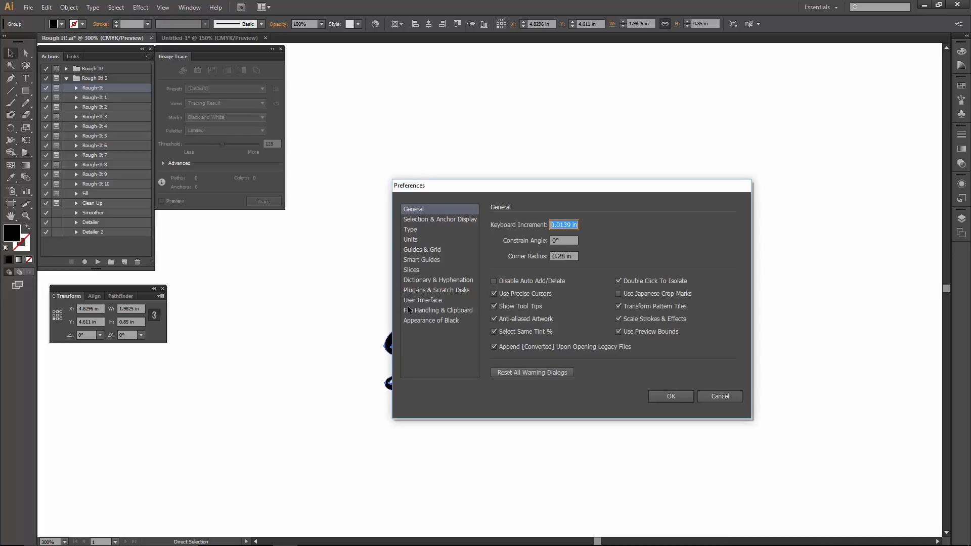
Step: Set the keyboard increment to .85 and duplicate the Script lettering upward twice by that distance
type(".01")
key("Return")
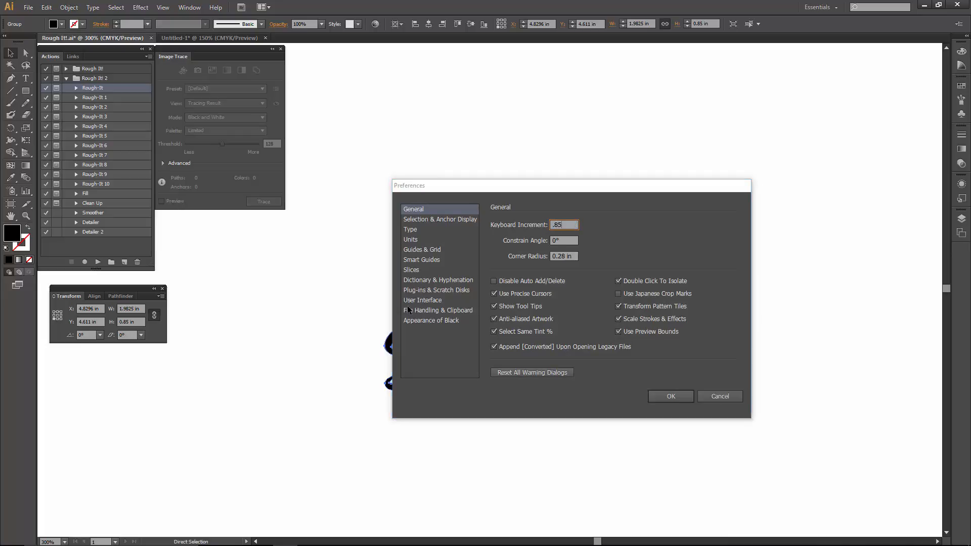
key("a")
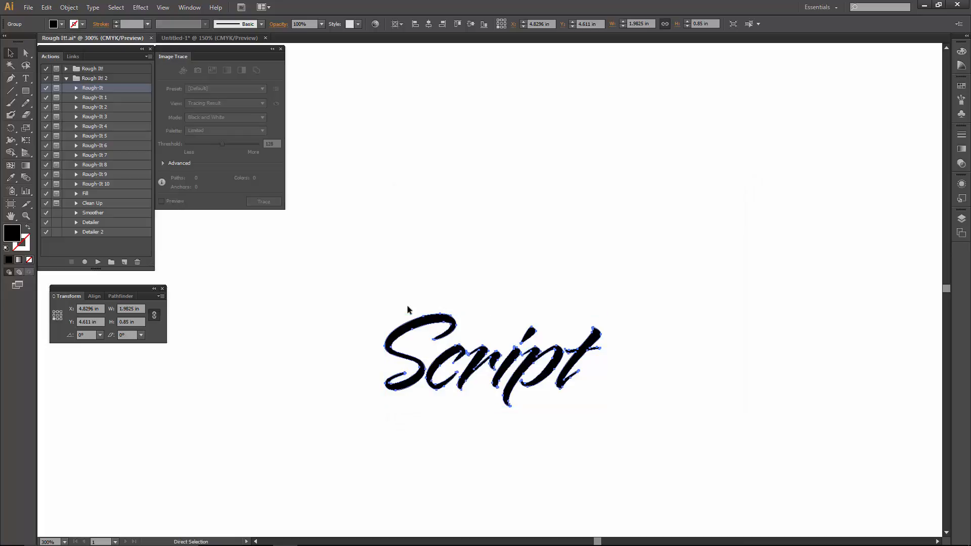
key("v")
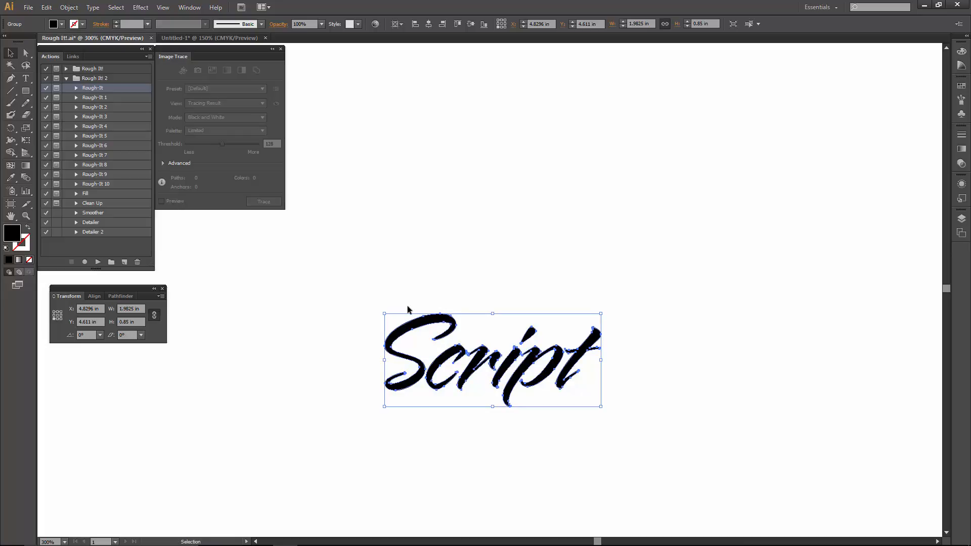
key("alt+Up")
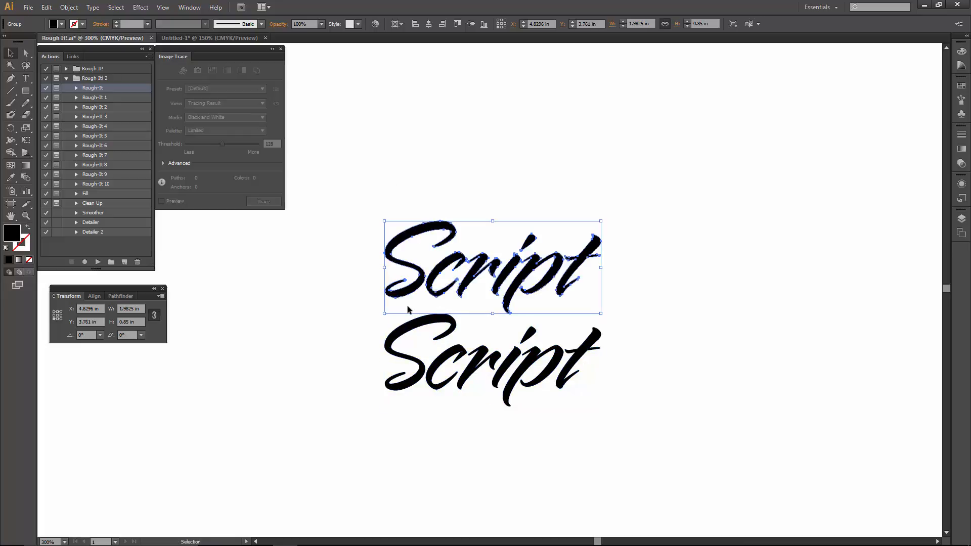
key("a")
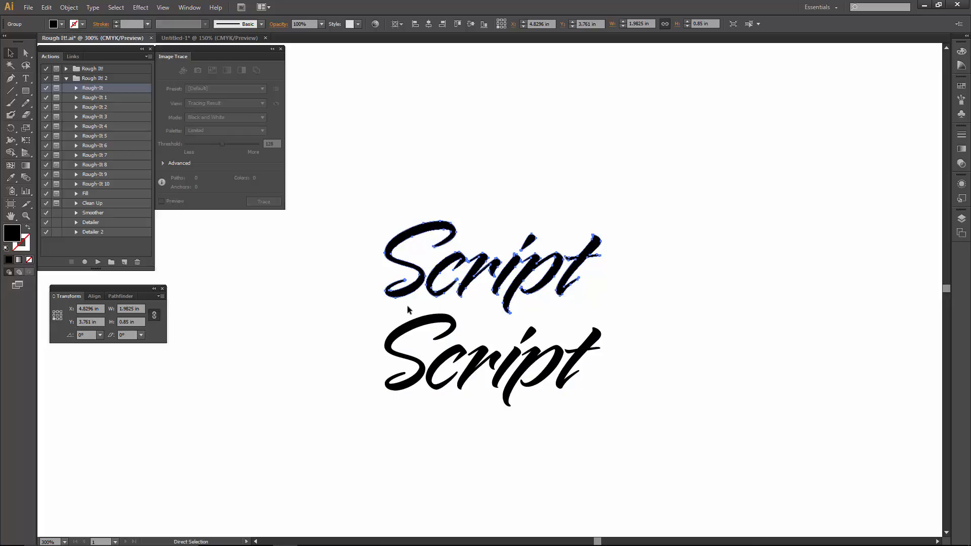
key("v")
key("alt+Up")
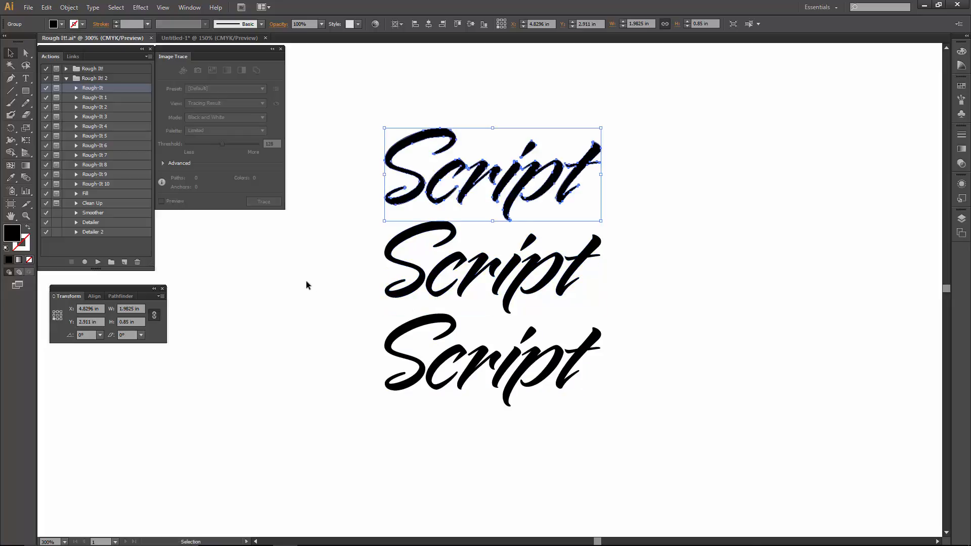
Step: Run the Rough-It action on all three Script words and trace the rasterized result
left_click(305, 281)
left_click_drag(334, 123, 697, 445)
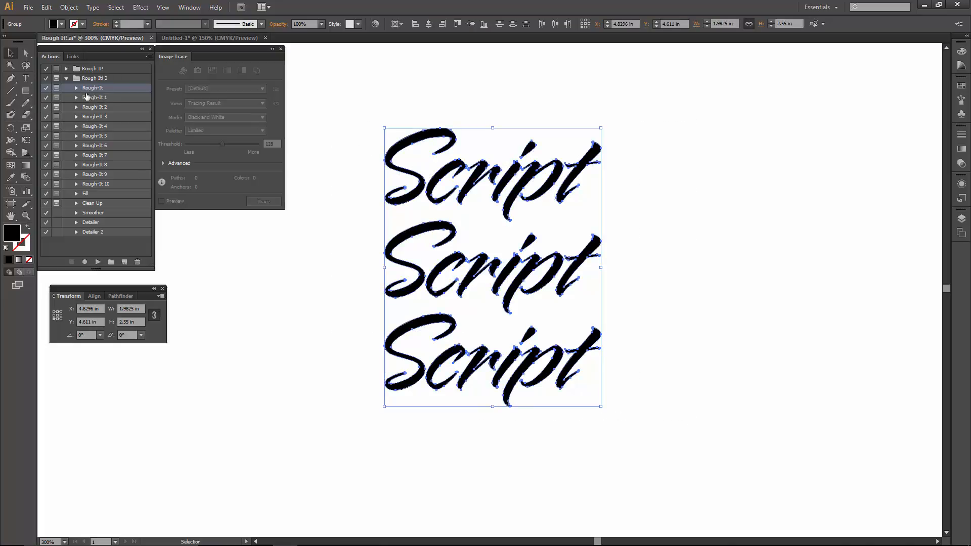
left_click(98, 262)
left_click(504, 289)
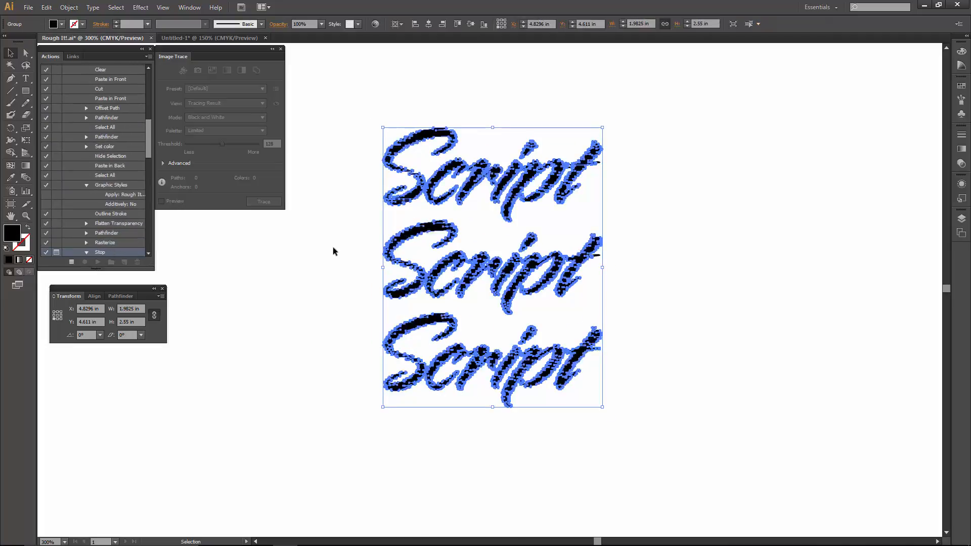
left_click(582, 291)
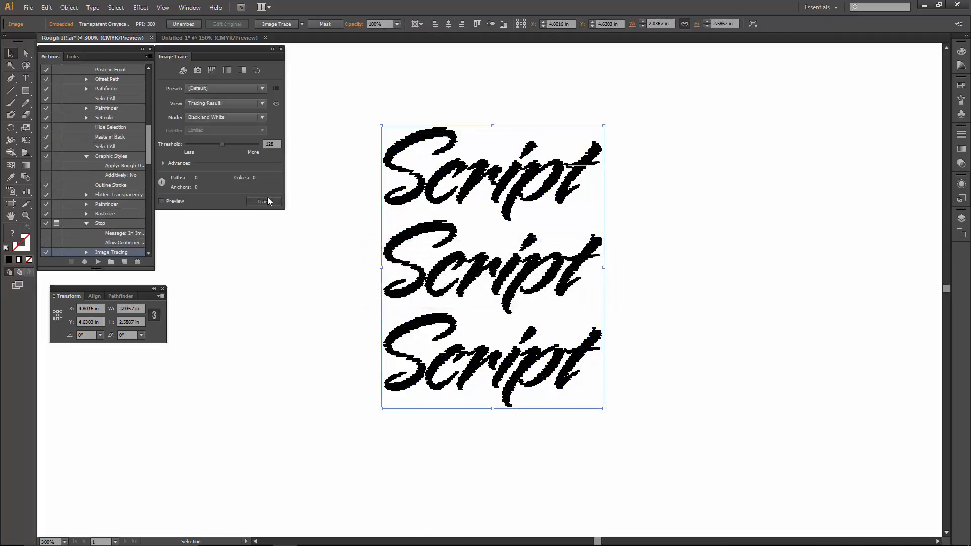
left_click(267, 198)
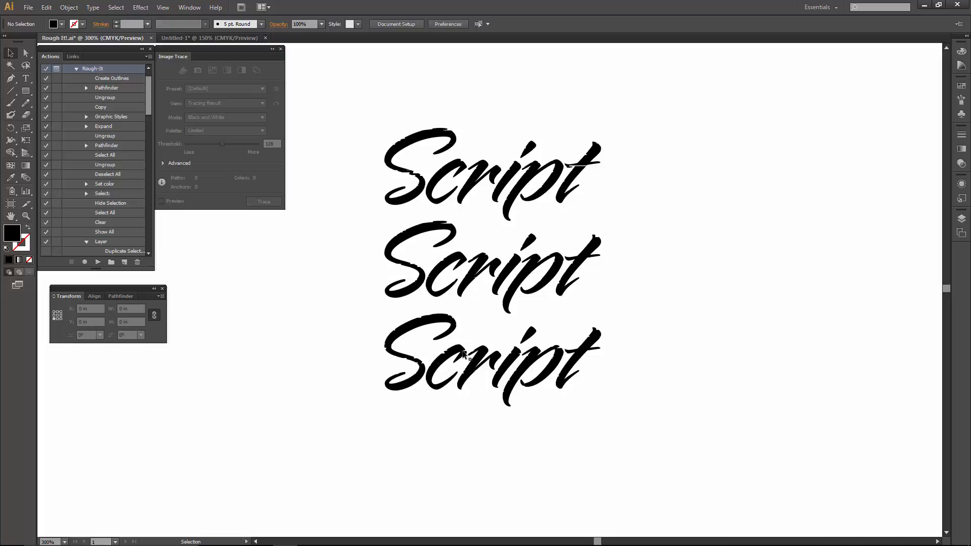
Step: Ungroup the roughened lettering so each letter is a separate path
left_click(449, 264)
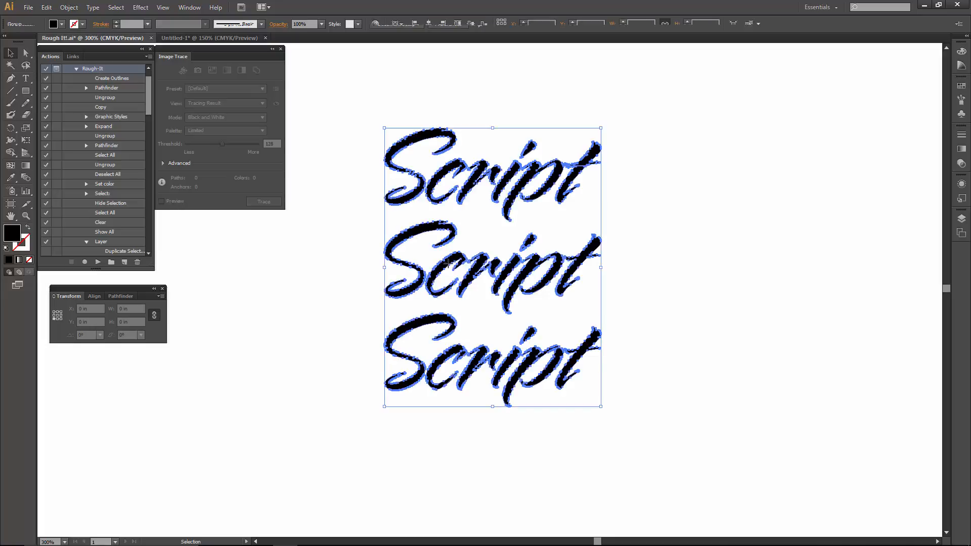
right_click(449, 263)
left_click(477, 323)
left_click(314, 282)
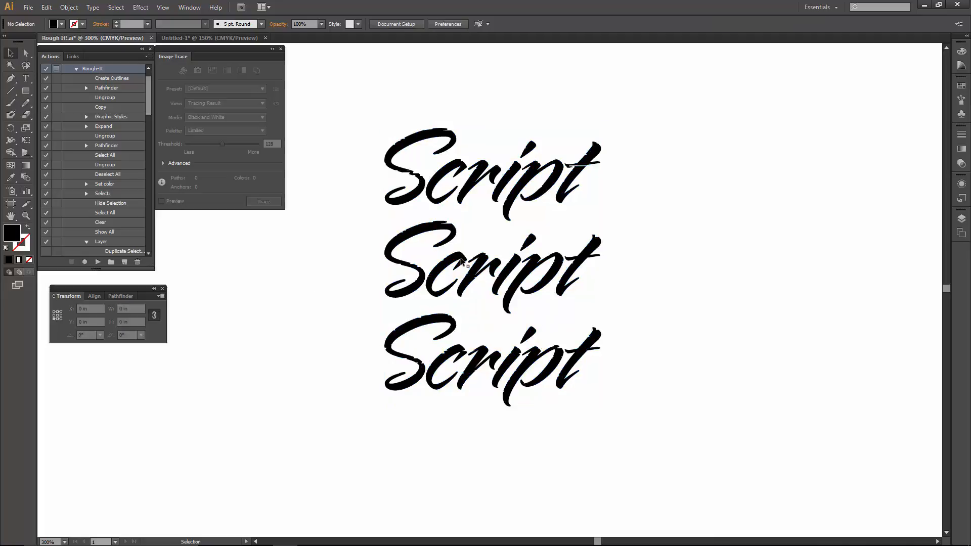
Step: Replace the middle word's c with the c from the lowest Script word, moved up one keyboard increment
left_click(445, 276)
key("Delete")
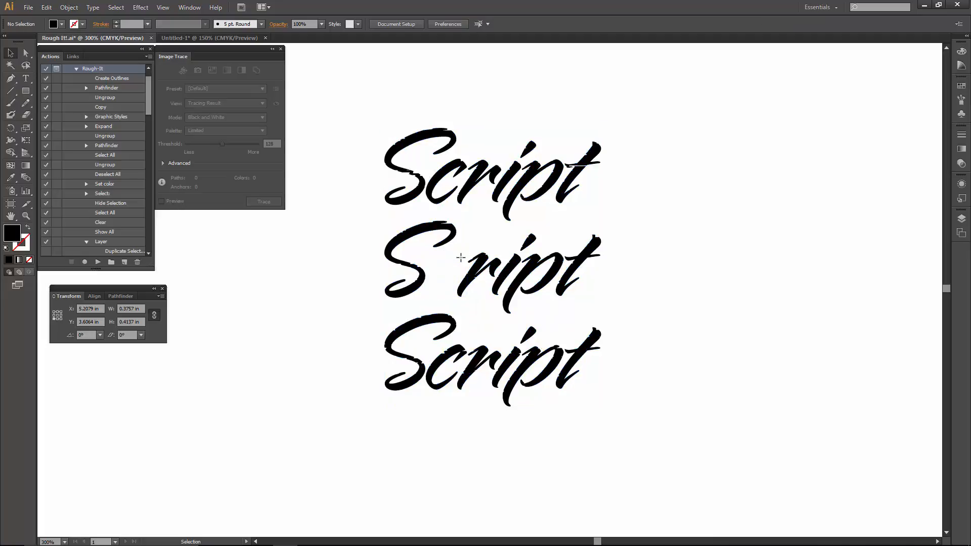
left_click(457, 353)
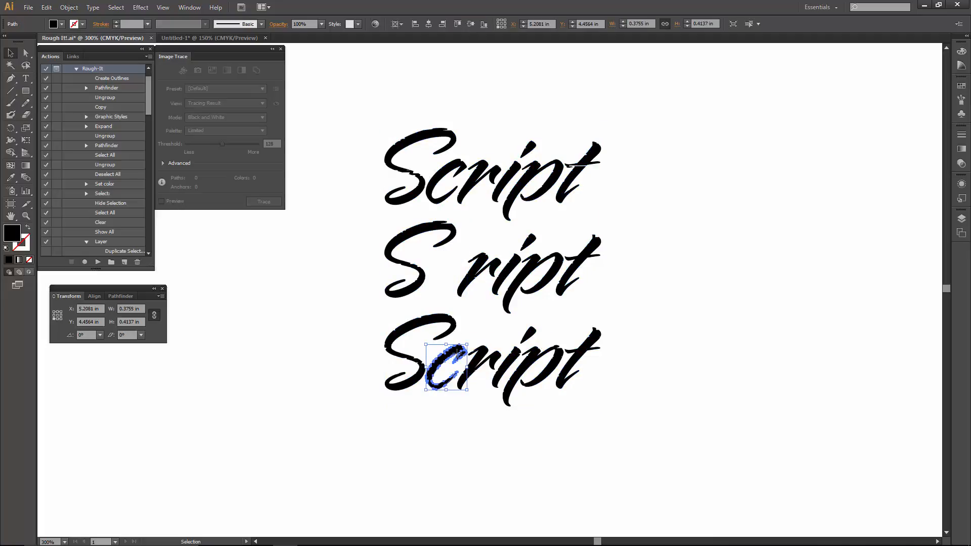
key("shift+Up")
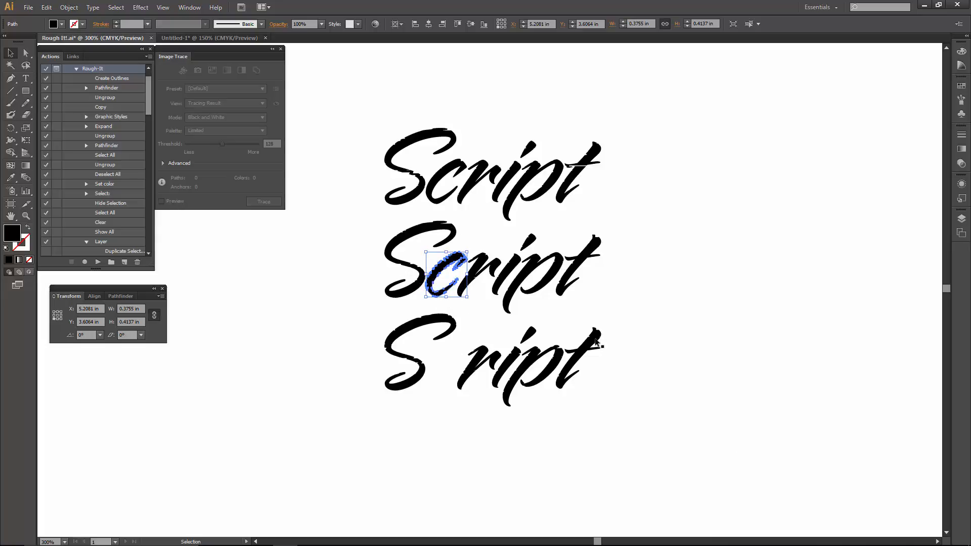
left_click(240, 290)
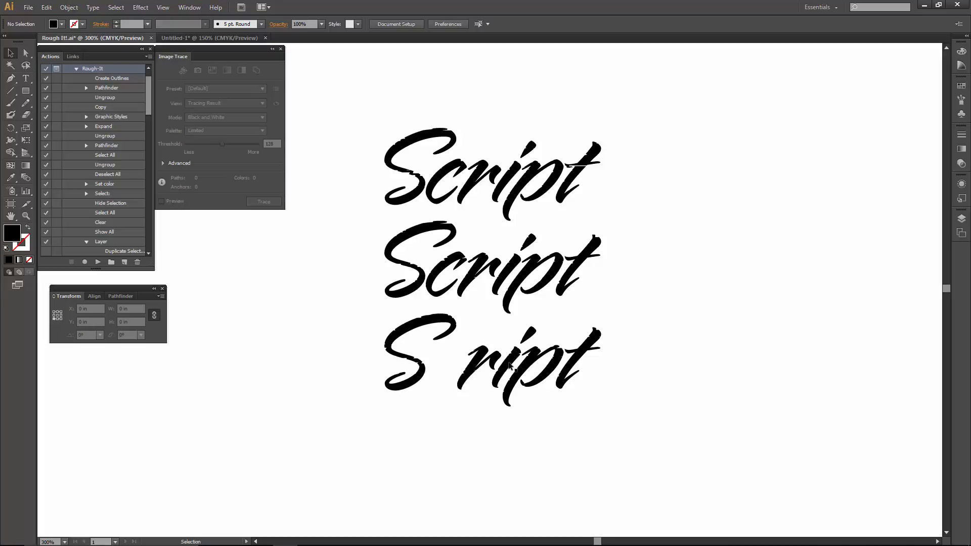
Step: Replace the stem of the middle word's i with the one from the lowest word
left_click(512, 268)
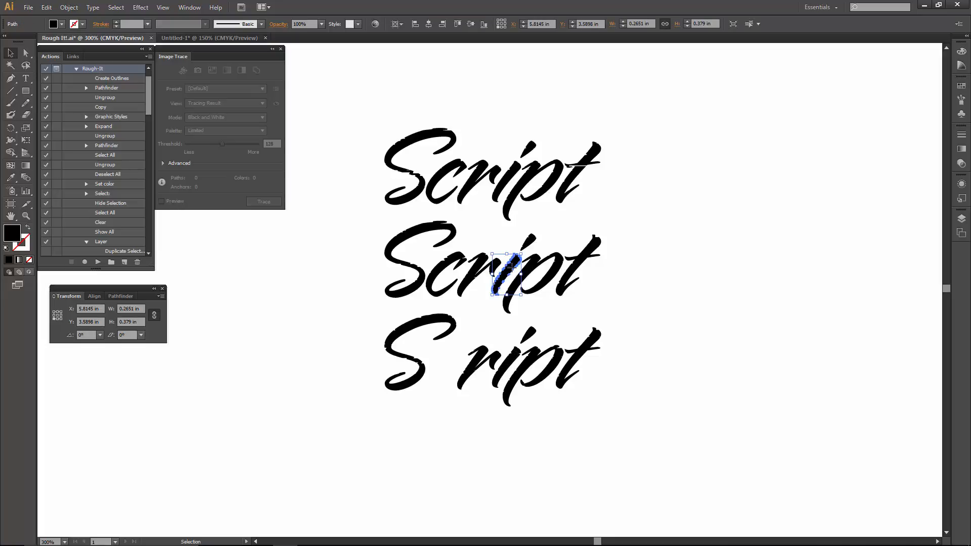
key("Delete")
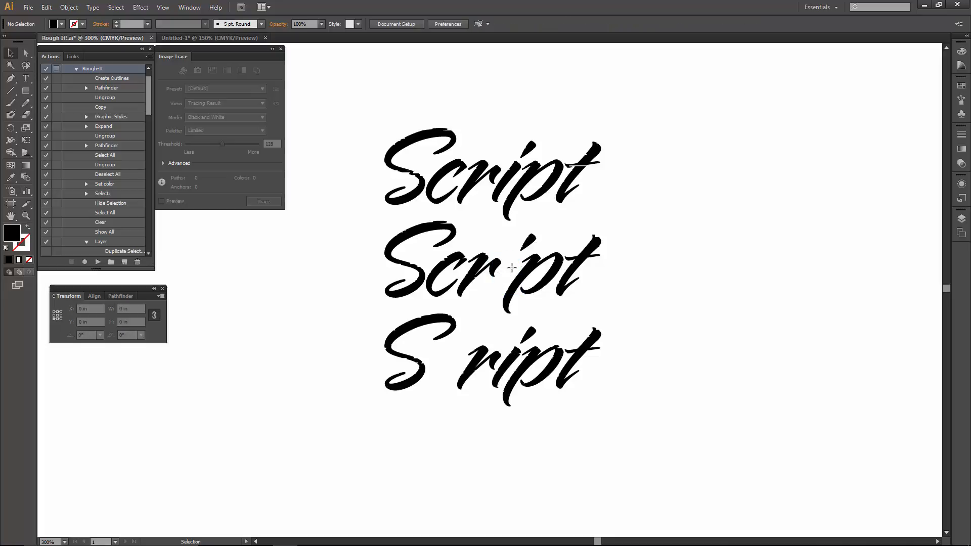
left_click(509, 370)
key("ctrl+d")
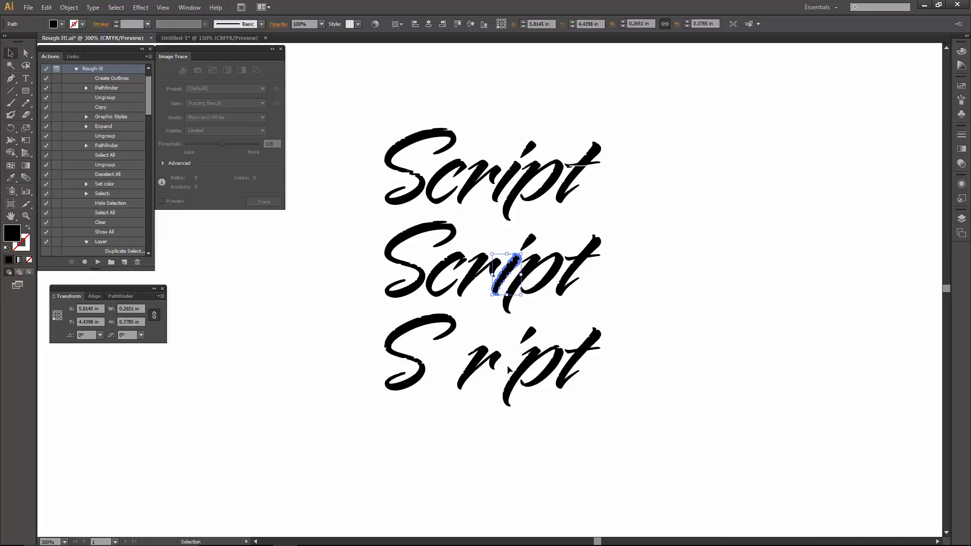
left_click(705, 272)
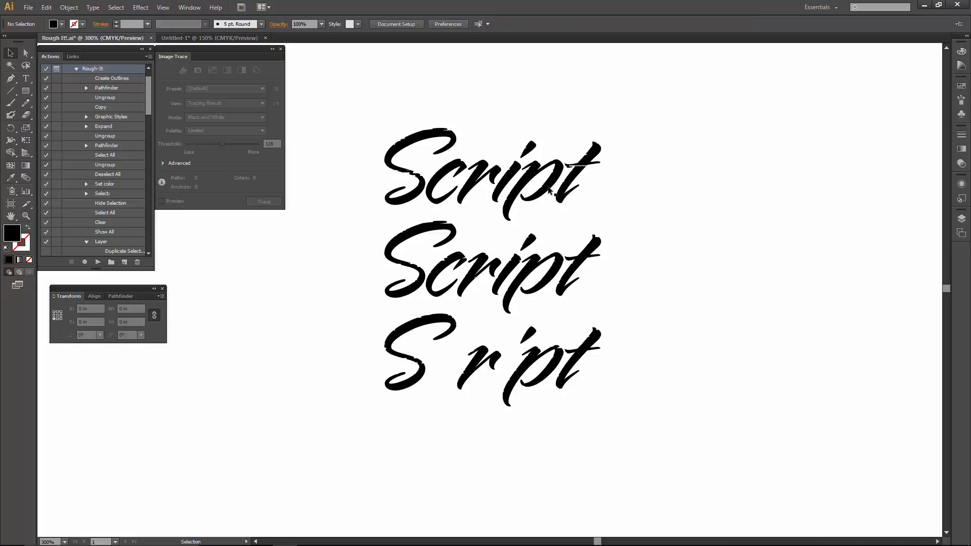
Step: Replace the middle word's p with the p from the uppermost word, moved down one keyboard increment
left_click(537, 264)
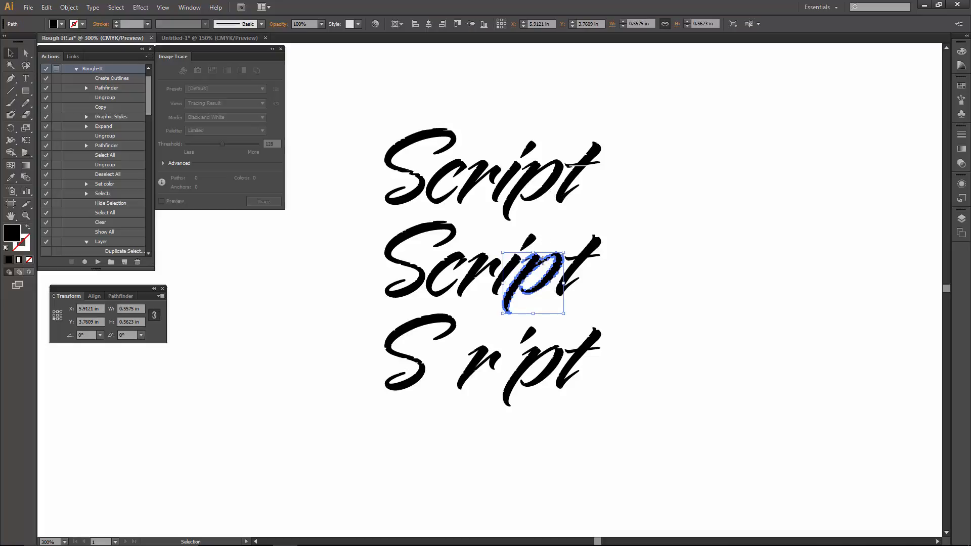
key("Delete")
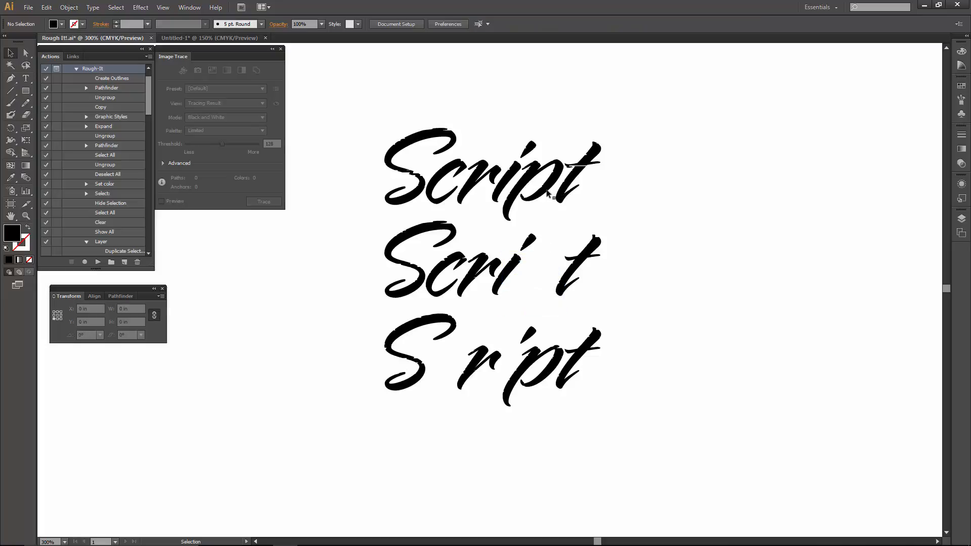
left_click(547, 190)
key("Down")
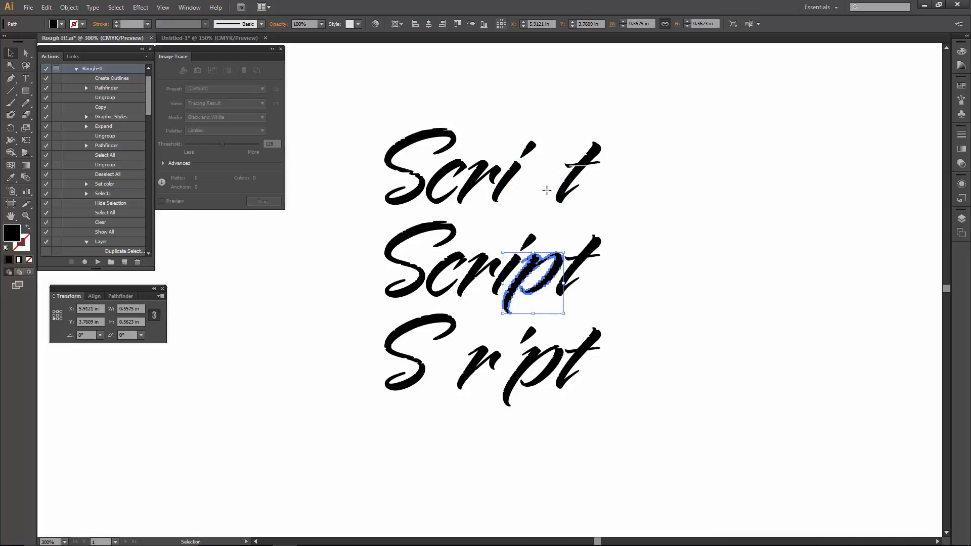
left_click(702, 202)
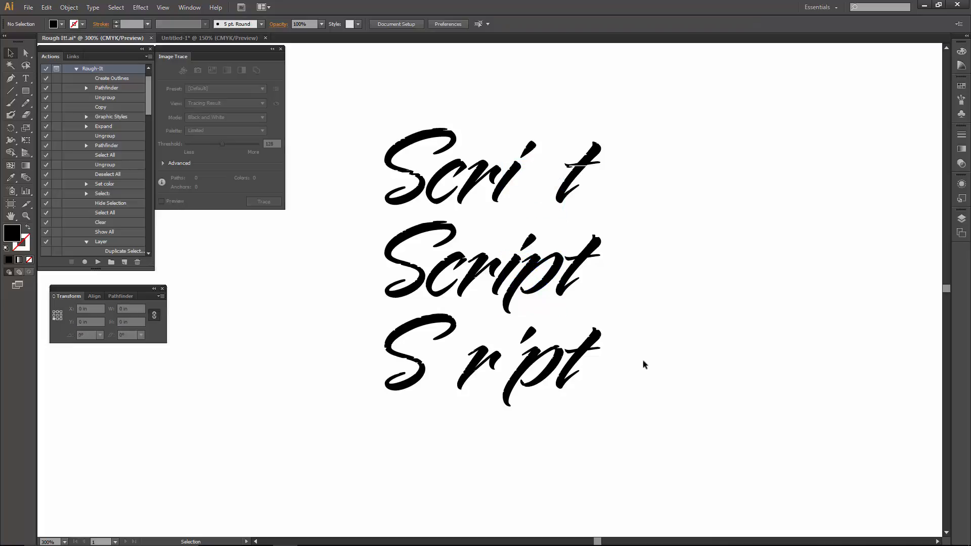
Step: Replace the middle word's t with the t from the lowest word, moved up one keyboard increment
left_click(584, 259)
key("Delete")
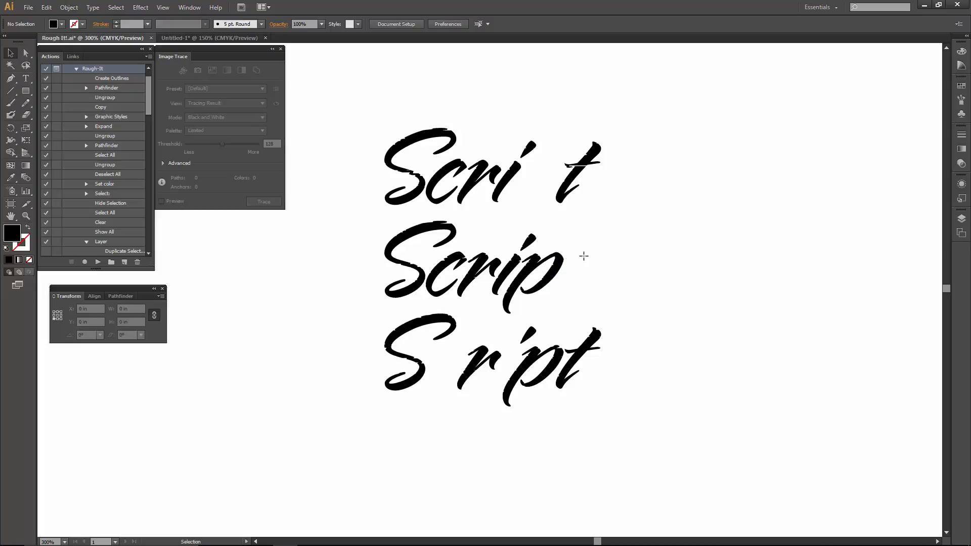
left_click(594, 342)
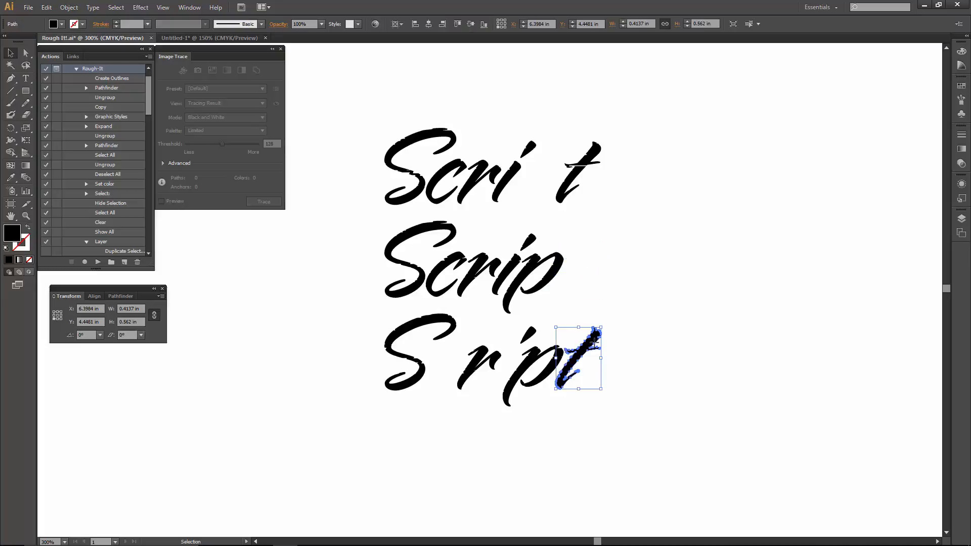
key("Up")
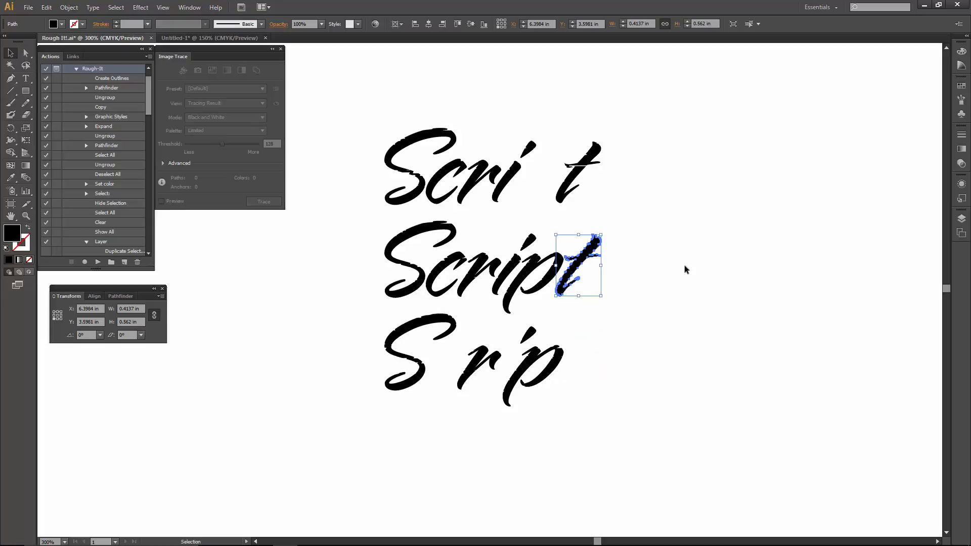
left_click(684, 266)
Step: Delete the leftover letters above and below the assembled Script word
left_click_drag(360, 126, 648, 183)
key("Delete")
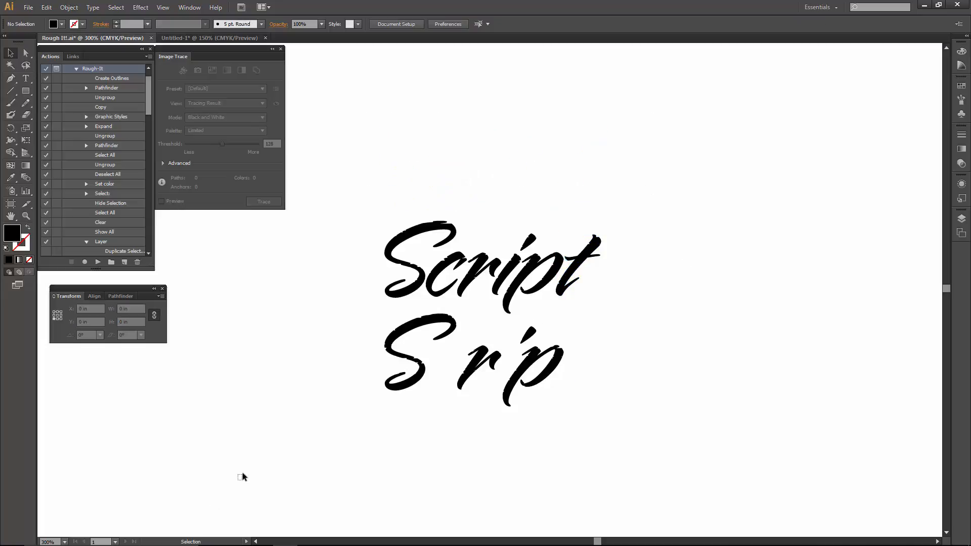
left_click_drag(241, 477, 559, 328)
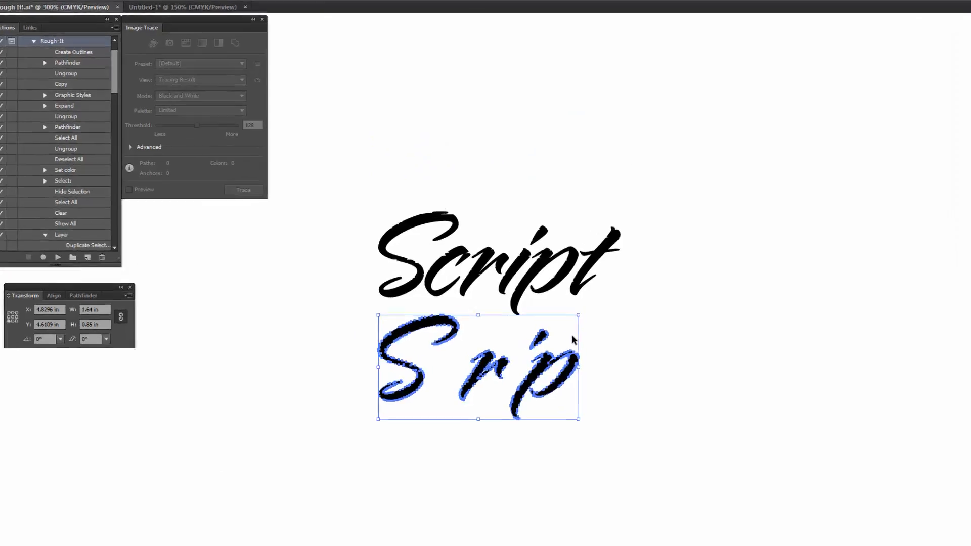
key("Delete")
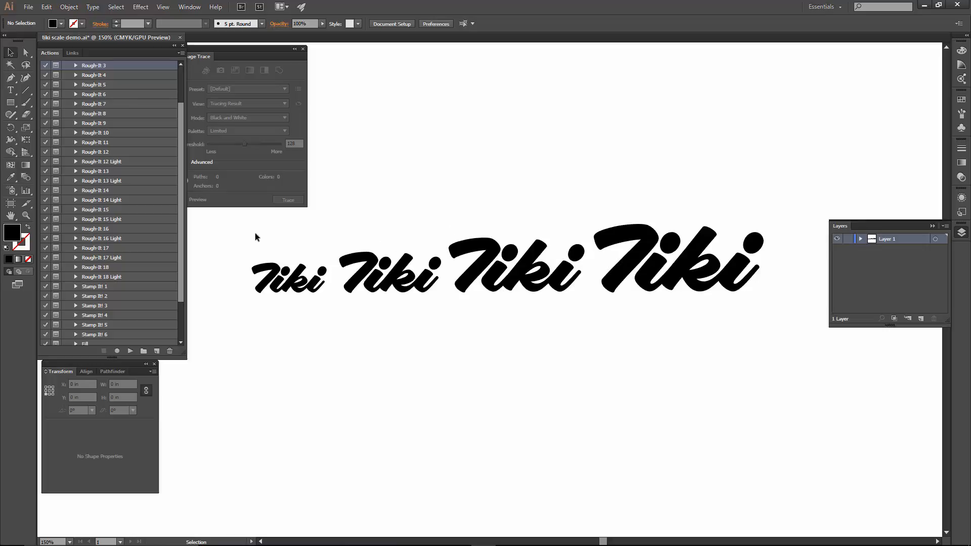
Step: Run the Rough-It 3 action on all four Tiki words and set the Image Trace preset to Rough It 3
left_click_drag(283, 251, 785, 303)
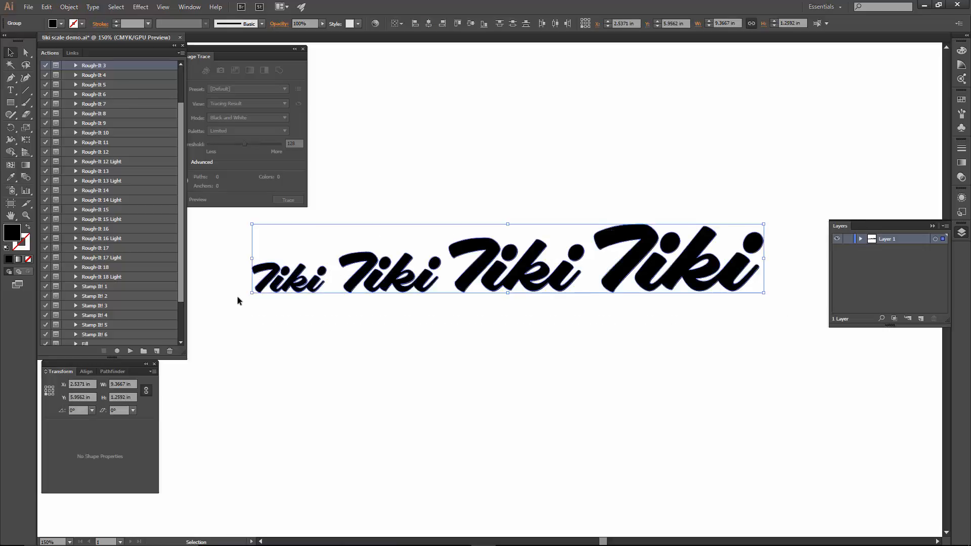
left_click(127, 351)
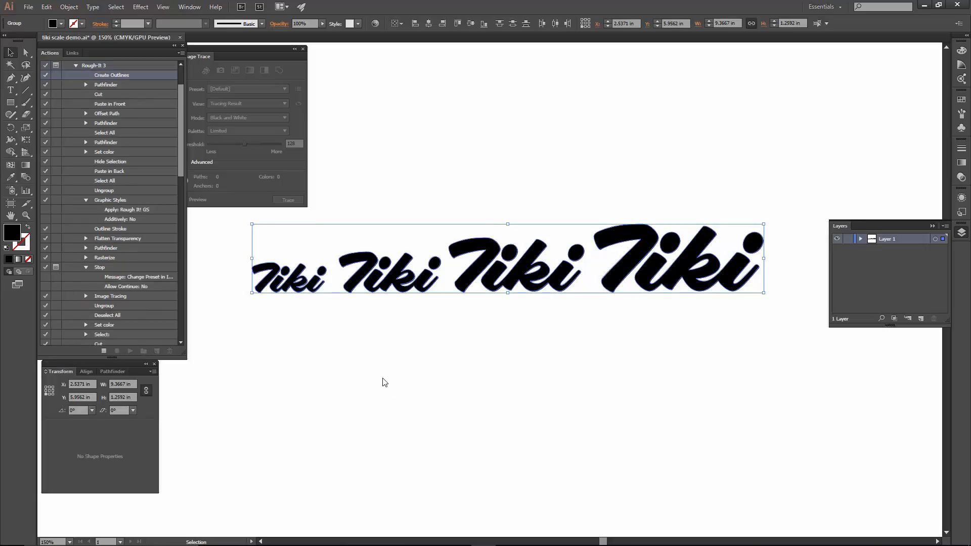
left_click(504, 291)
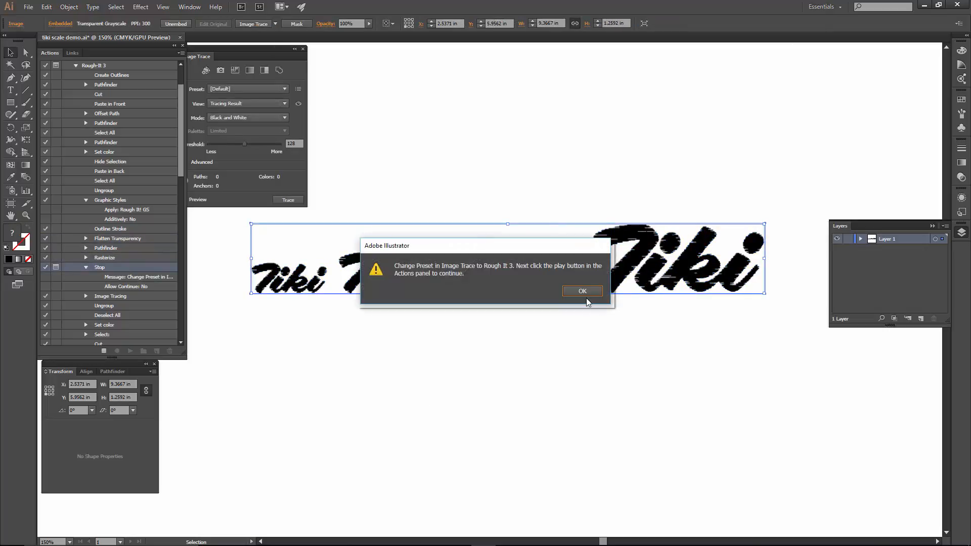
left_click(582, 291)
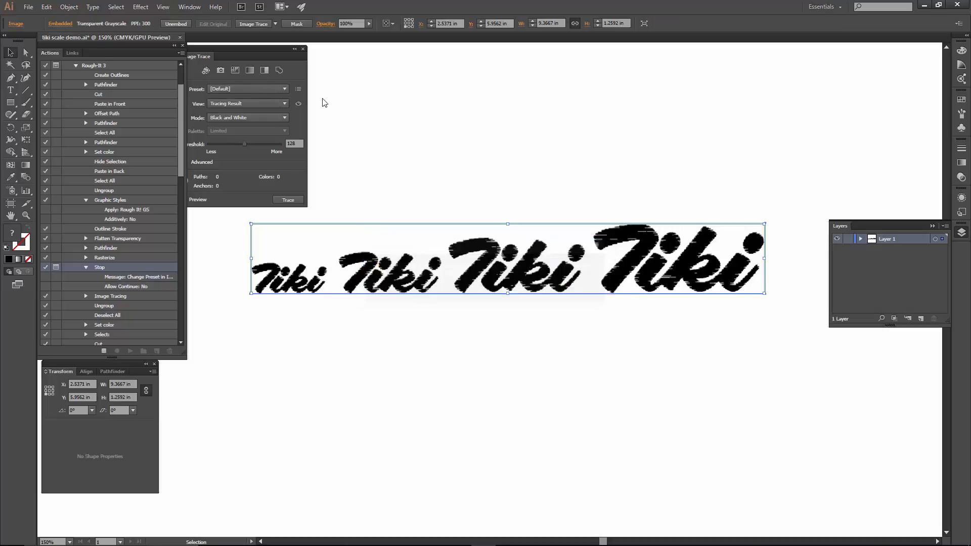
left_click(269, 88)
left_click(252, 269)
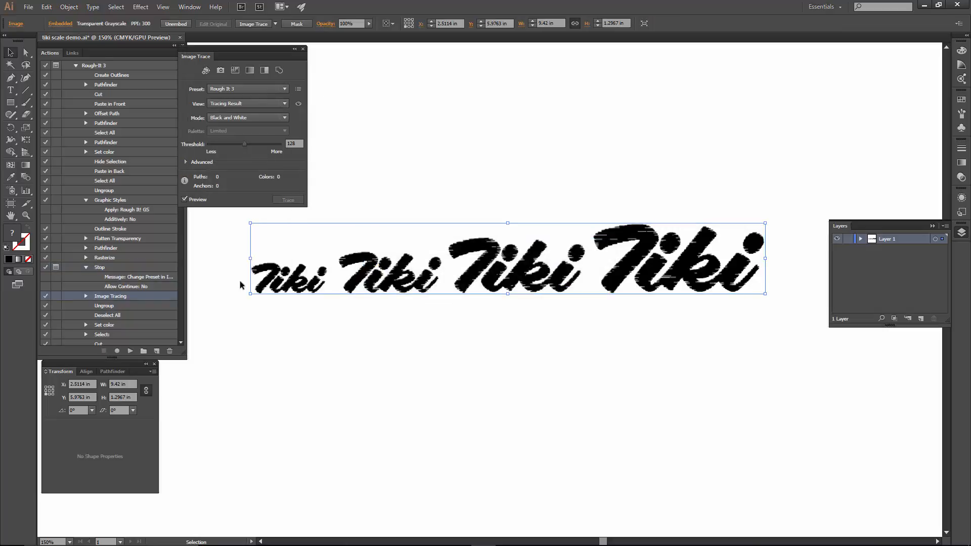
Step: Resume the paused Rough-It 3 action on the traced Tiki words until it finishes, and deselect the result
left_click(130, 350)
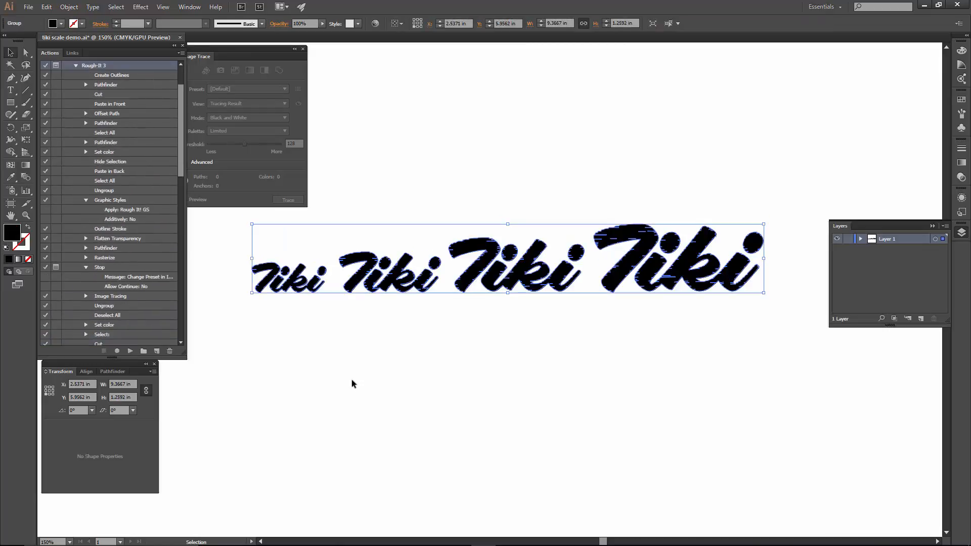
left_click(265, 332)
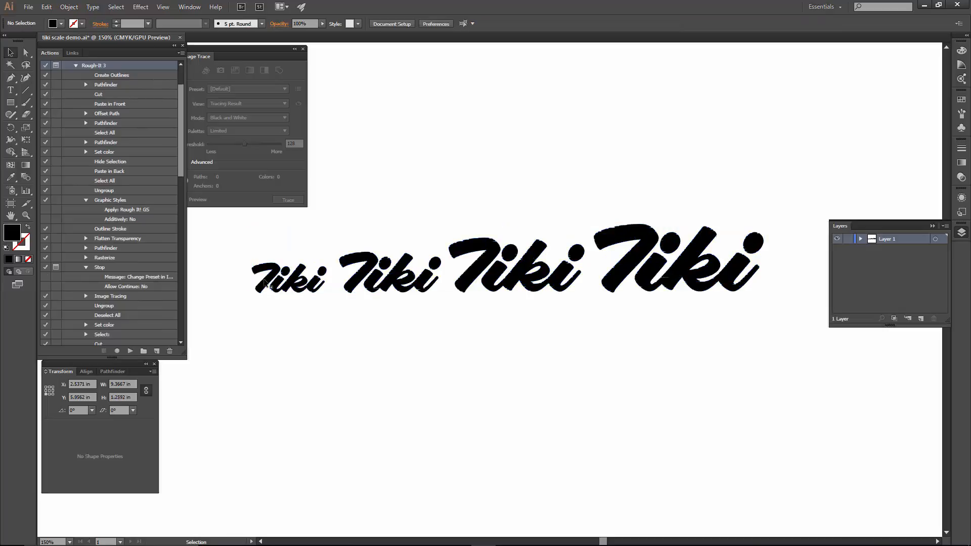
Step: Examine the roughened edges of the four Tiki words one by one, comparing how coarse the effect is at each size
scroll(260, 283, "up", 3)
scroll(339, 299, "up", 2)
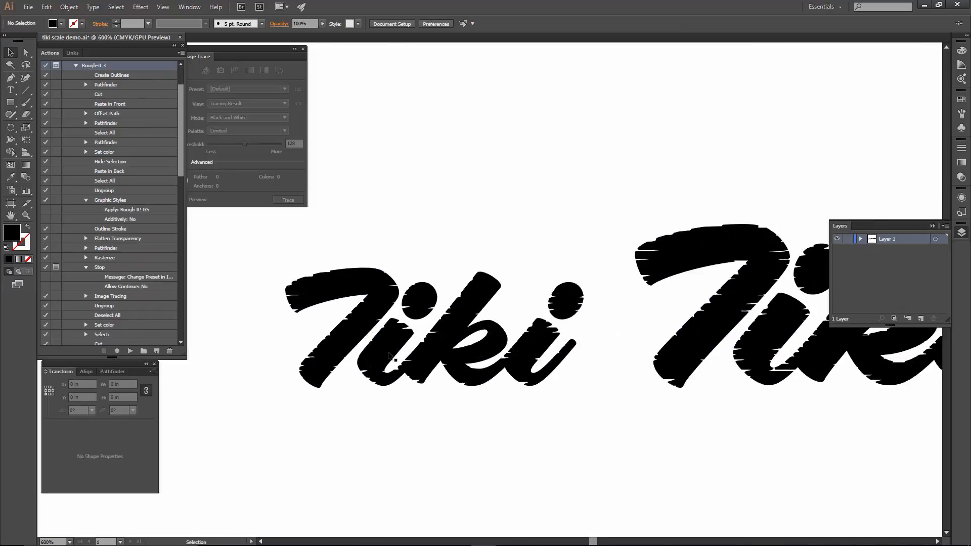
scroll(317, 362, "up", 2)
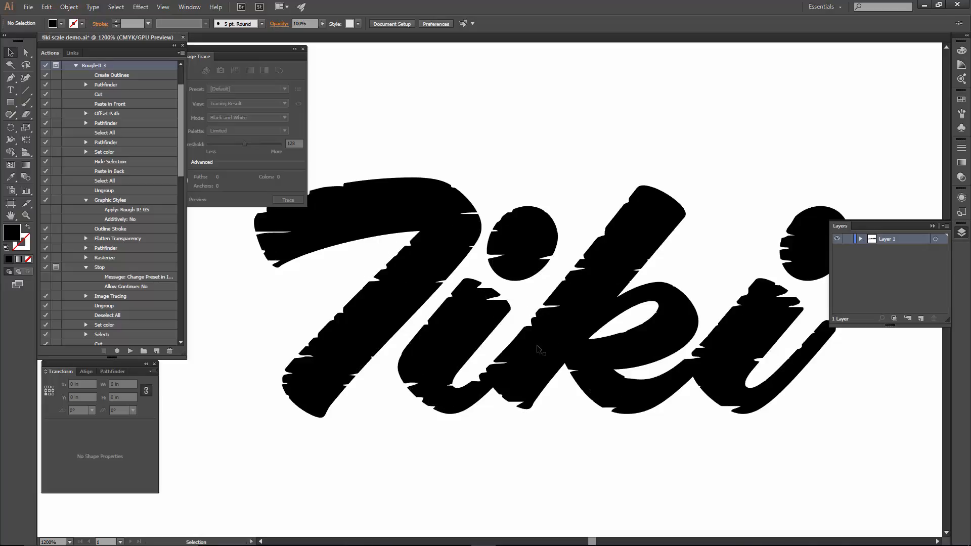
scroll(298, 304, "down", 1)
scroll(468, 316, "down", 1)
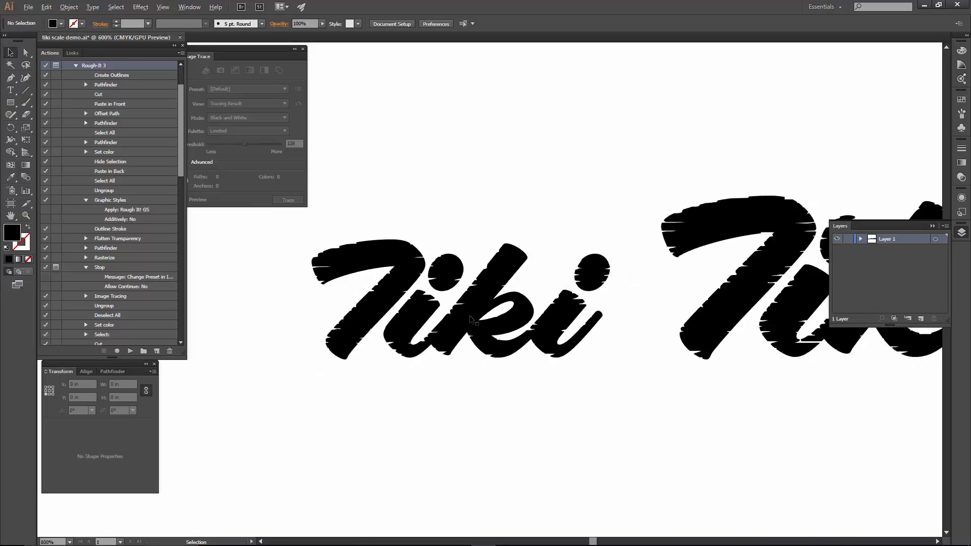
left_click_drag(736, 350, 418, 343)
scroll(438, 332, "down", 1)
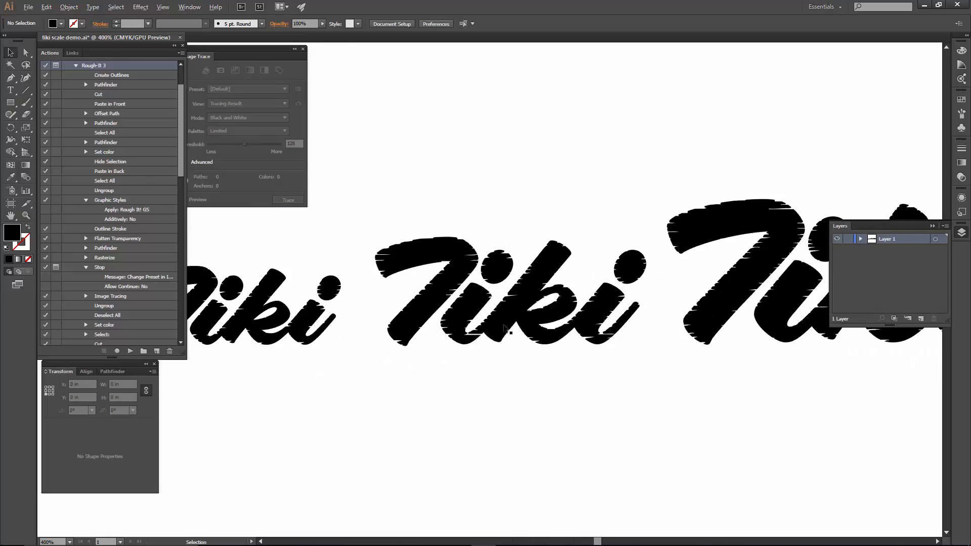
scroll(501, 320, "up", 1)
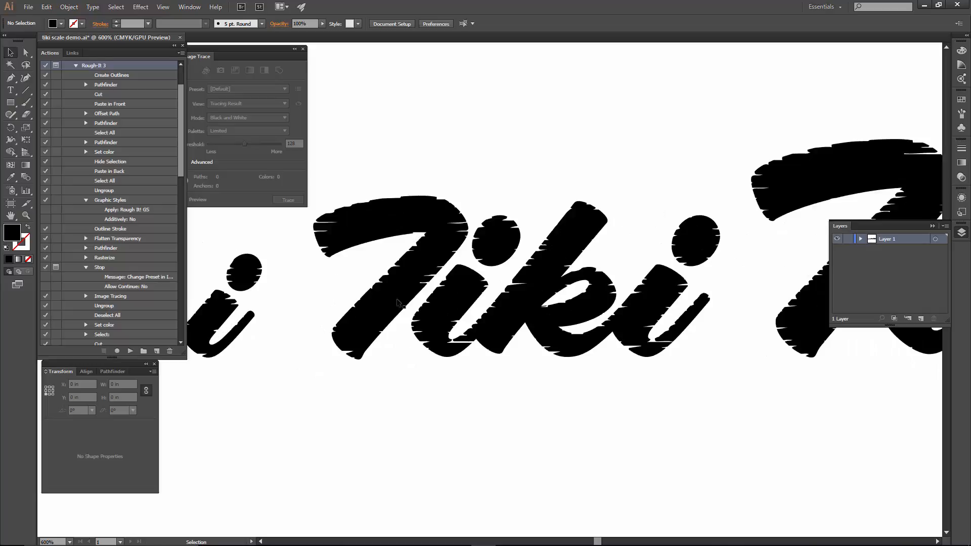
key("space")
scroll(314, 372, "up", 1)
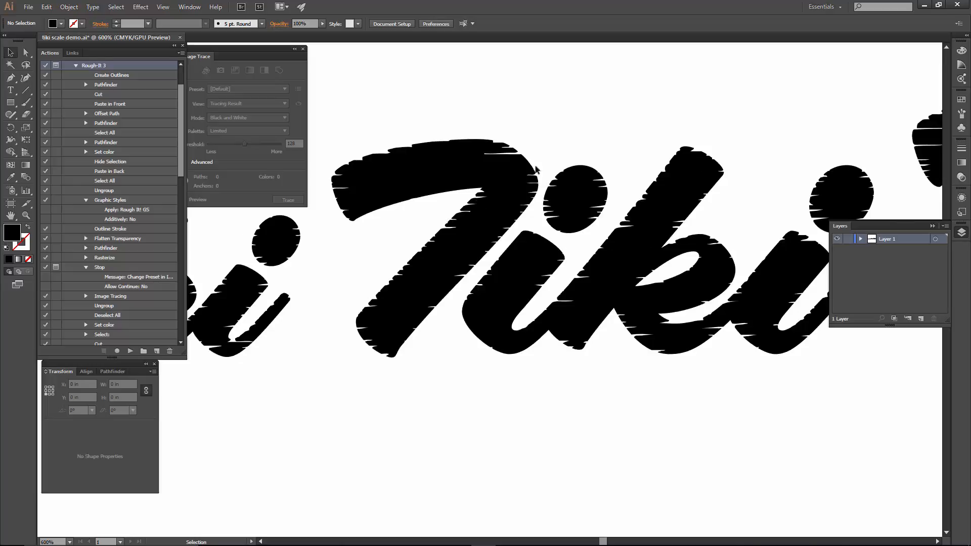
scroll(506, 343, "down", 1)
left_click_drag(723, 363, 326, 369)
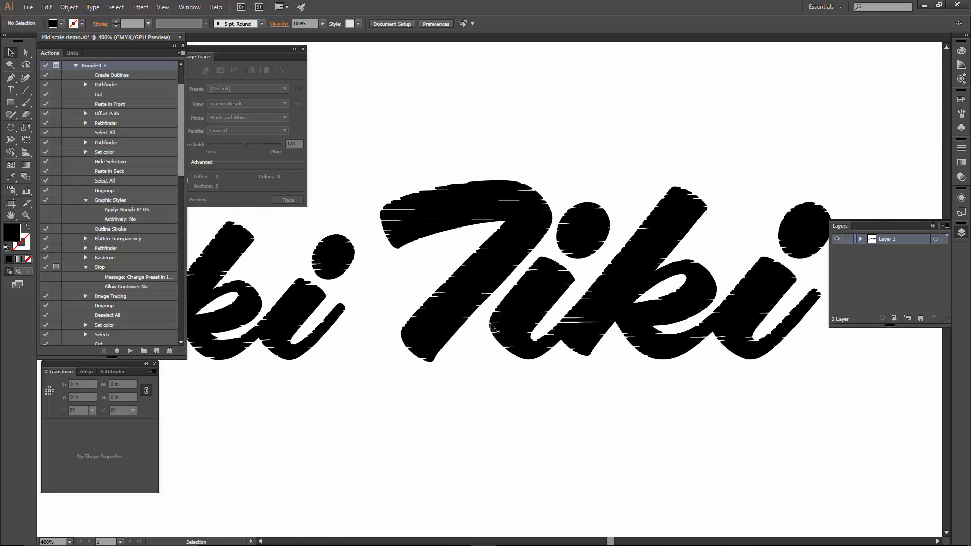
scroll(495, 328, "down", 3)
left_click_drag(456, 355, 555, 356)
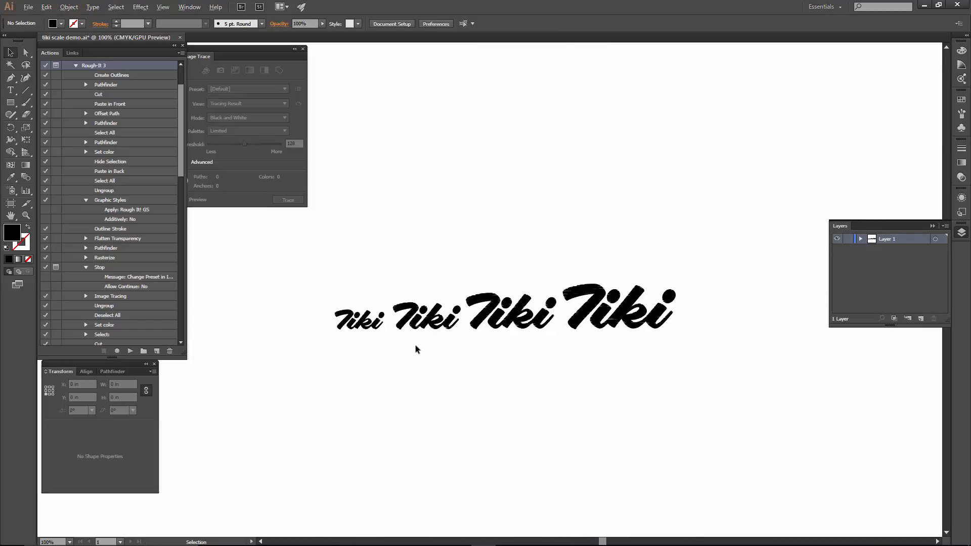
scroll(415, 343, "up", 1)
left_click_drag(475, 347, 432, 349)
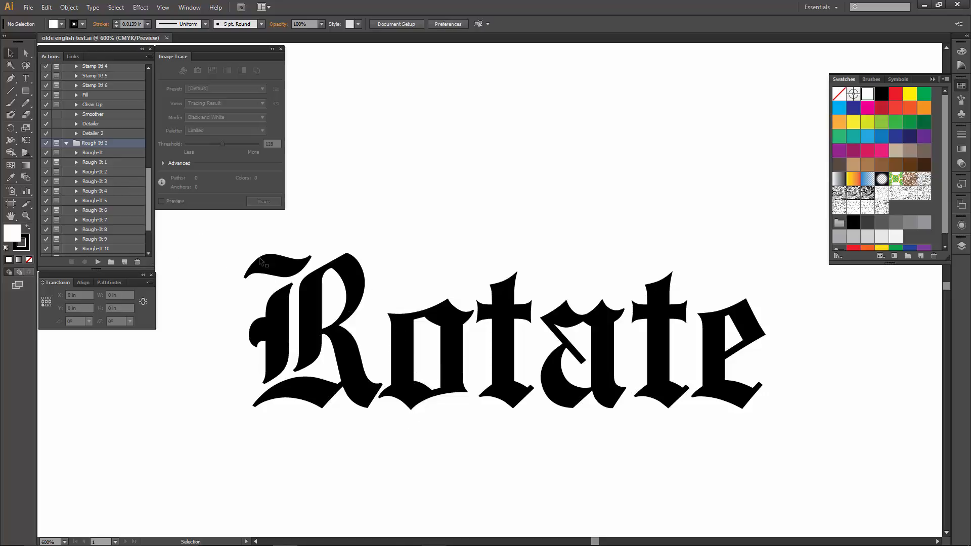
Step: Run the Rough-It action from the Rough It! 2 set on the Rotate text, resuming it after its Image Trace pause
left_click_drag(210, 230, 824, 456)
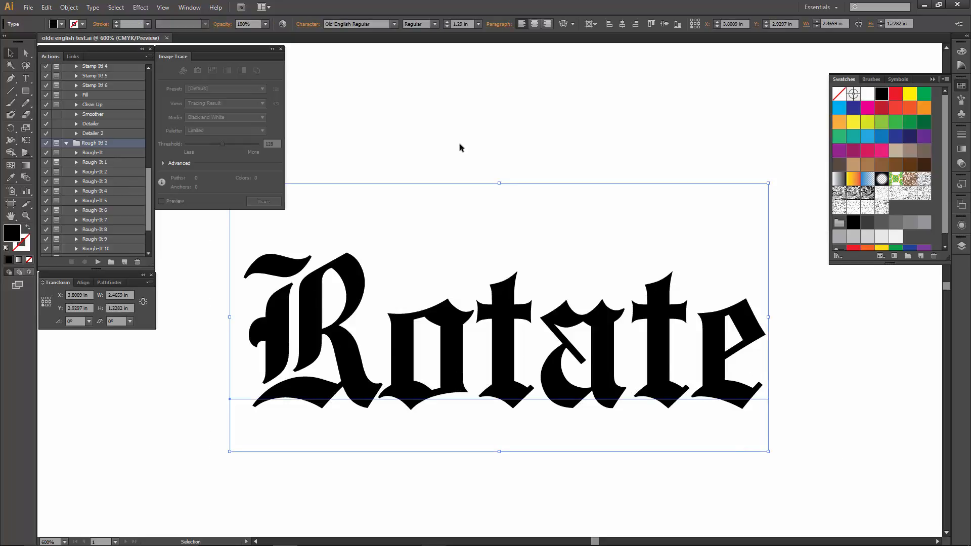
left_click(94, 153)
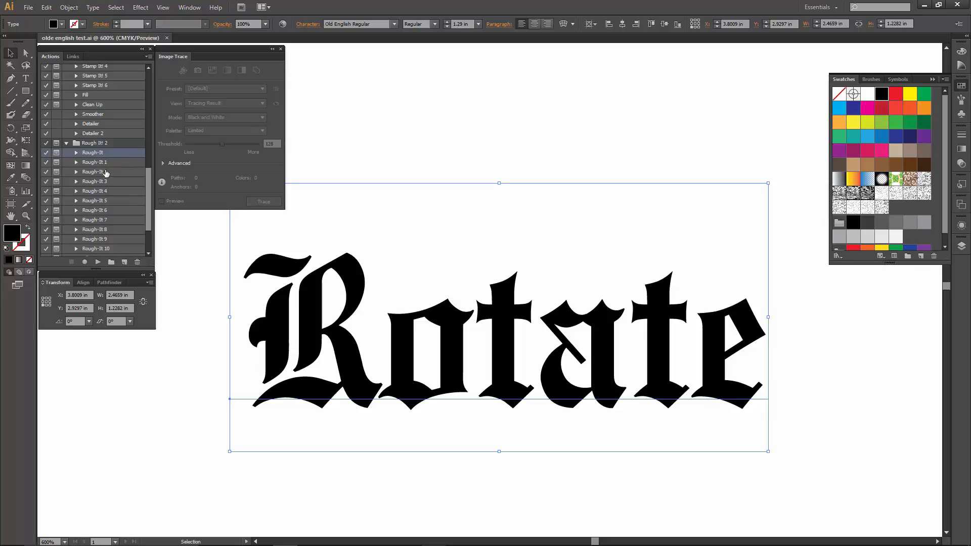
left_click(97, 261)
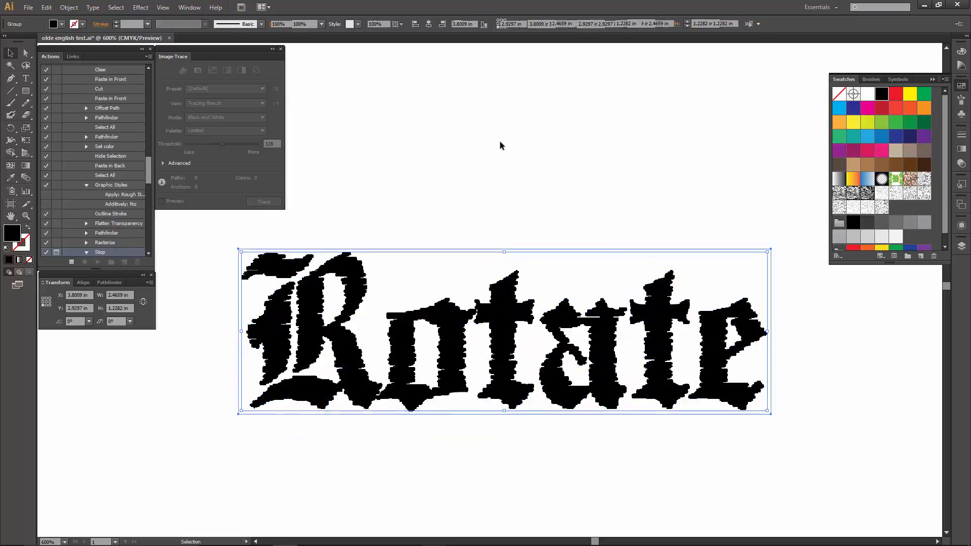
left_click(581, 292)
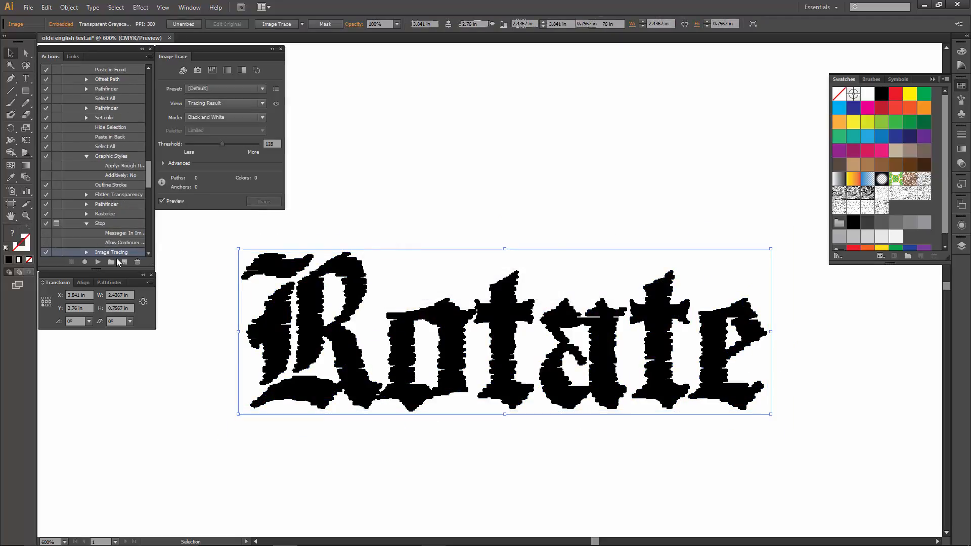
left_click(96, 262)
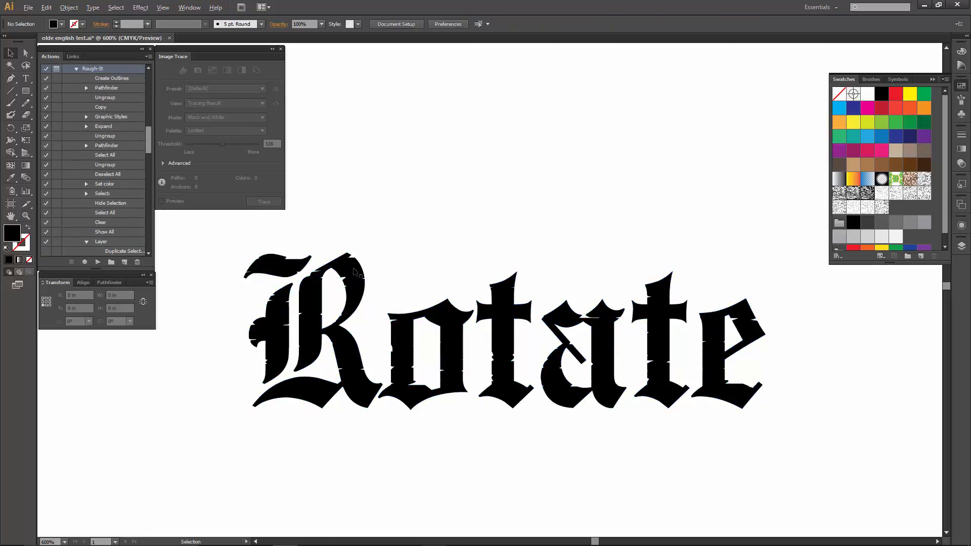
Step: Select the whole roughened Rotate word and rotate it 90° counterclockwise so it stands vertically
scroll(373, 275, "down", 1)
left_click_drag(250, 240, 782, 406)
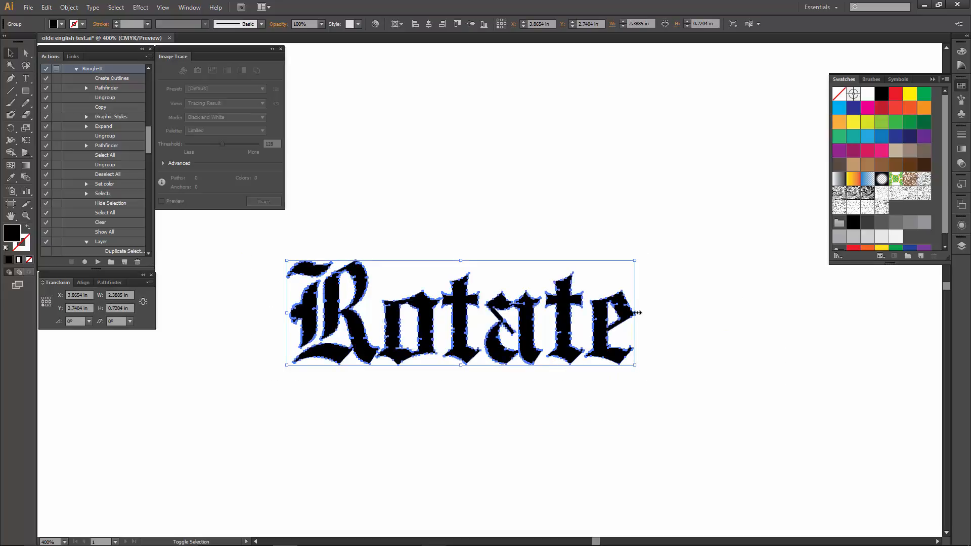
left_click_drag(640, 312, 567, 236)
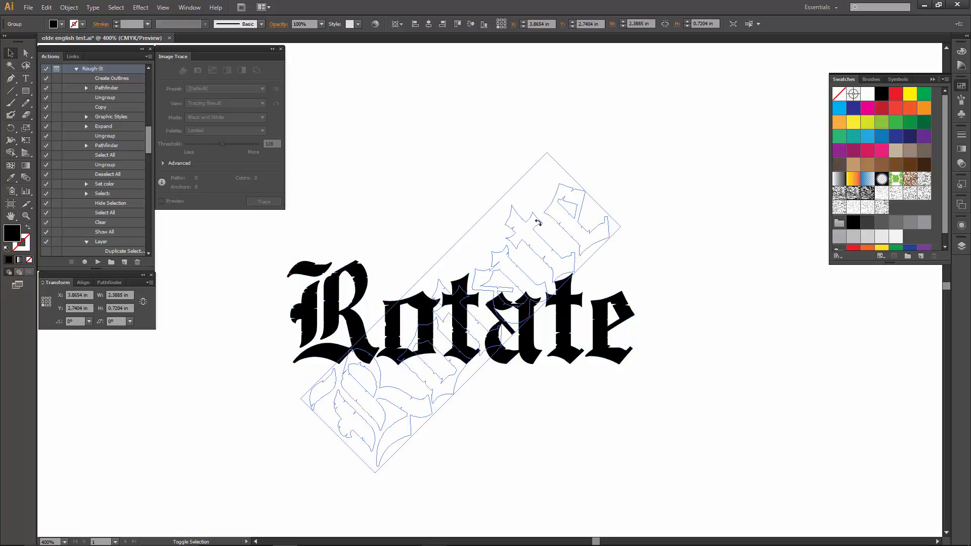
left_click_drag(517, 211, 435, 198)
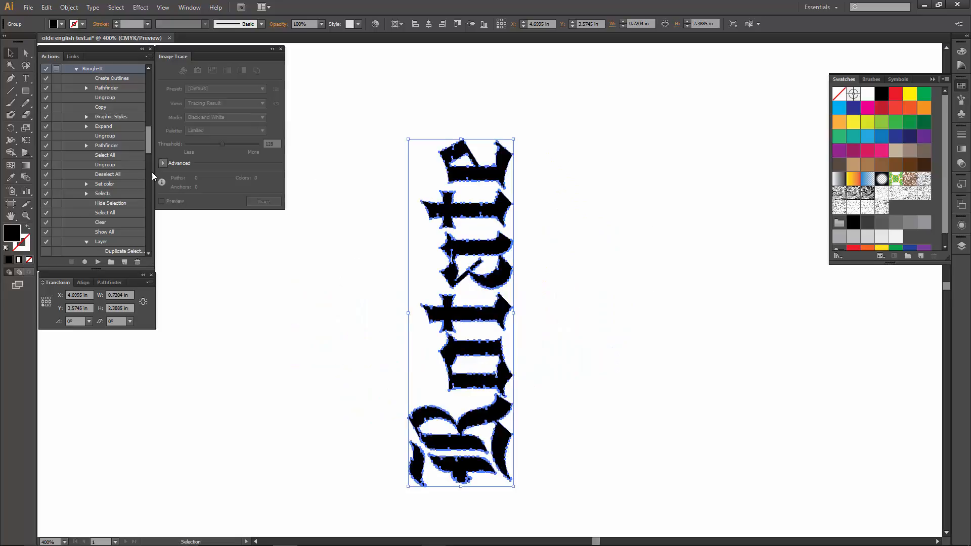
Step: Run the Rough-It action from the first Rough It! set on the vertical word, continuing past the unavailable Create Outlines and Clear commands
left_click_drag(147, 139, 150, 72)
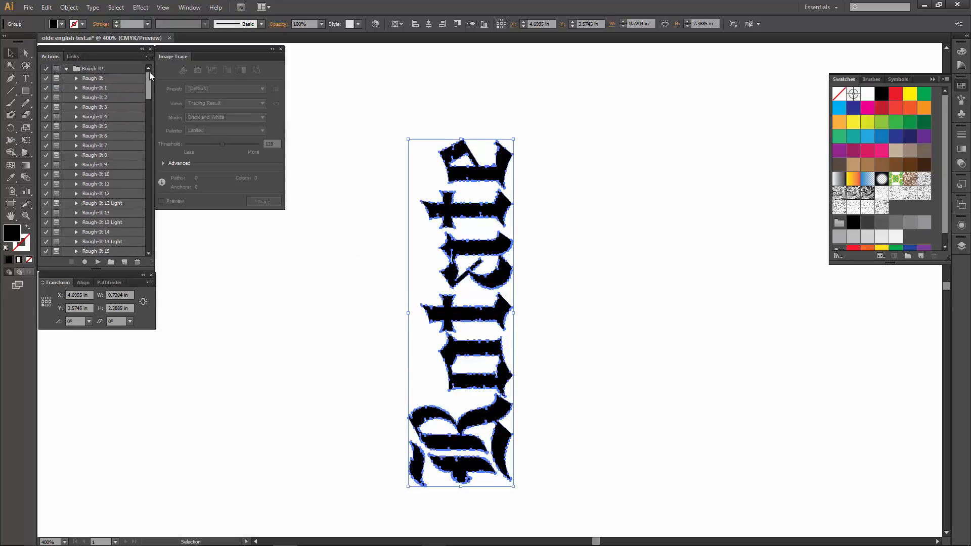
left_click(102, 69)
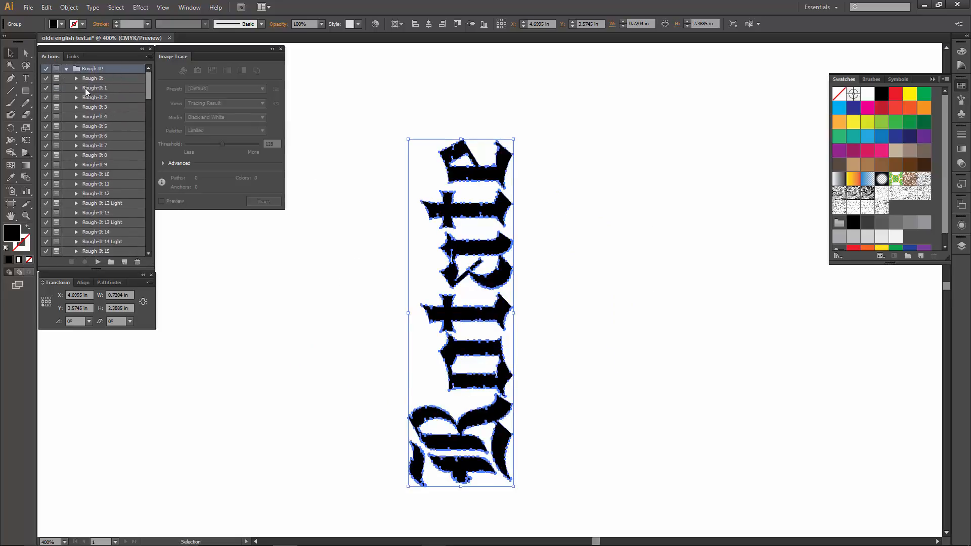
left_click(102, 79)
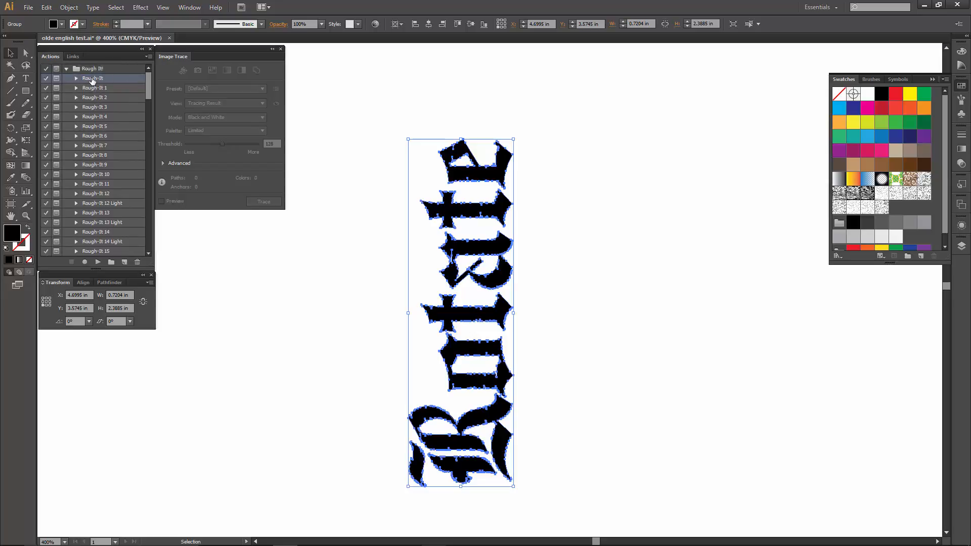
left_click(98, 261)
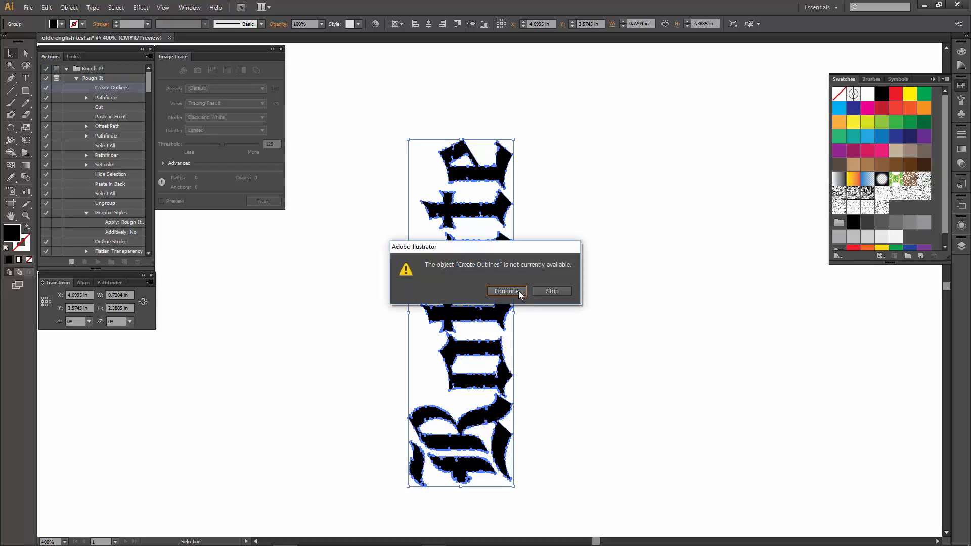
left_click(505, 293)
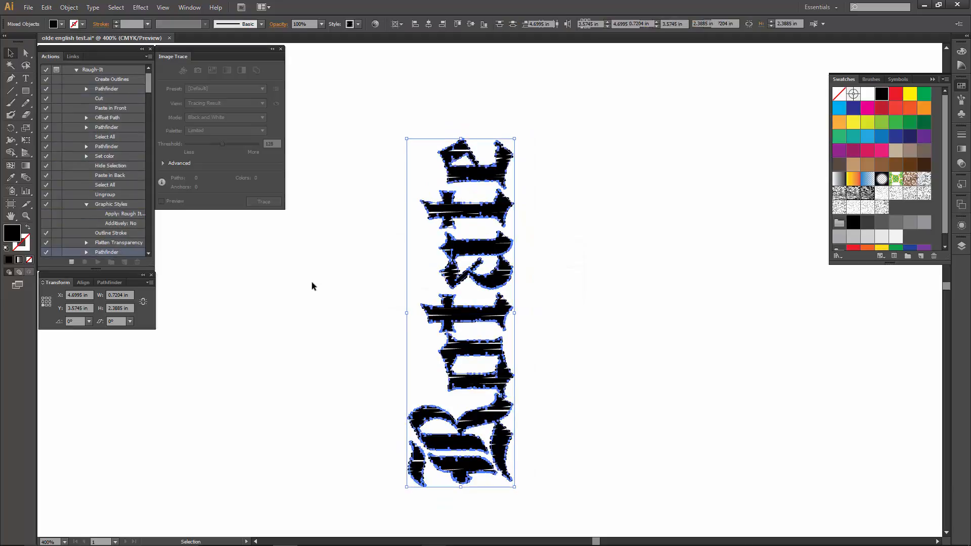
left_click(583, 291)
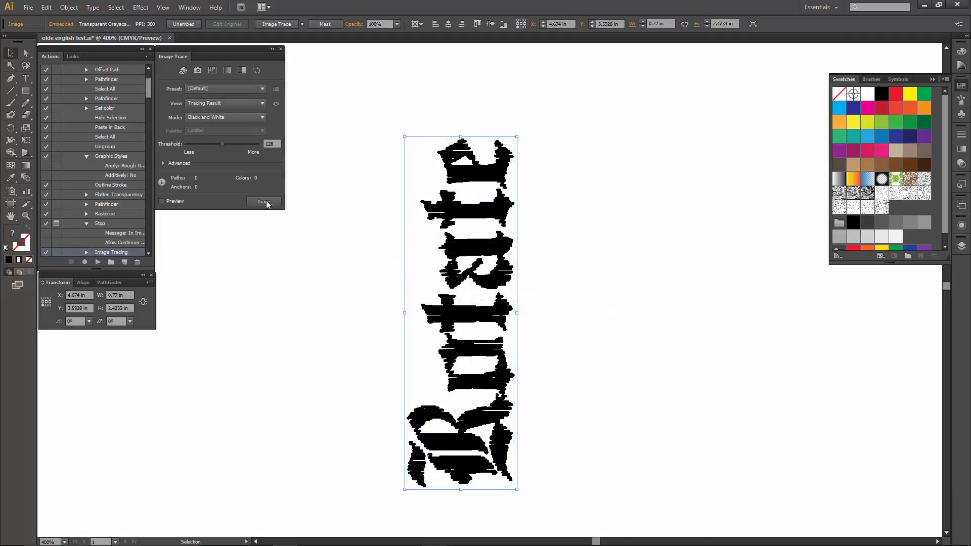
left_click(98, 262)
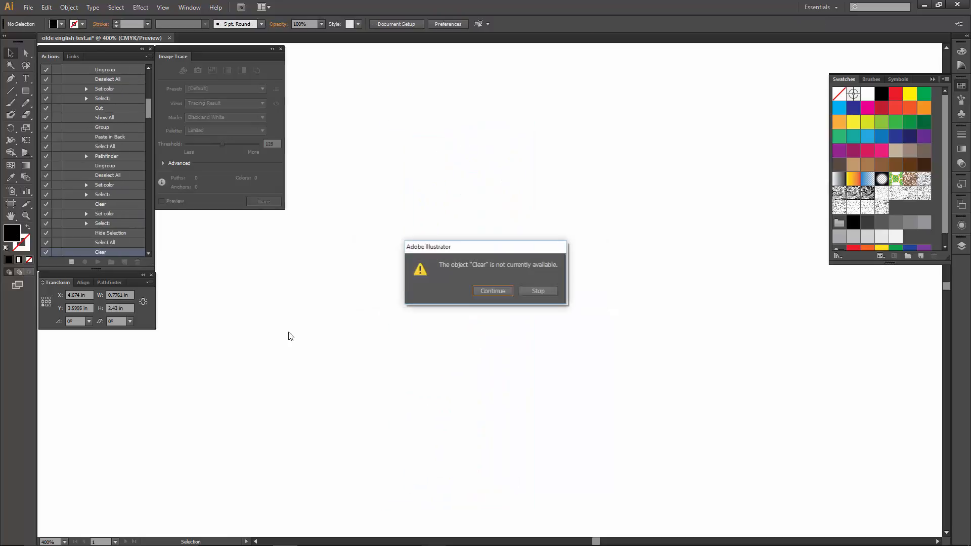
left_click(490, 292)
Step: Rotate the twice-roughened word clockwise back towards horizontal and deselect it
left_click_drag(515, 136, 723, 253)
left_click(360, 395)
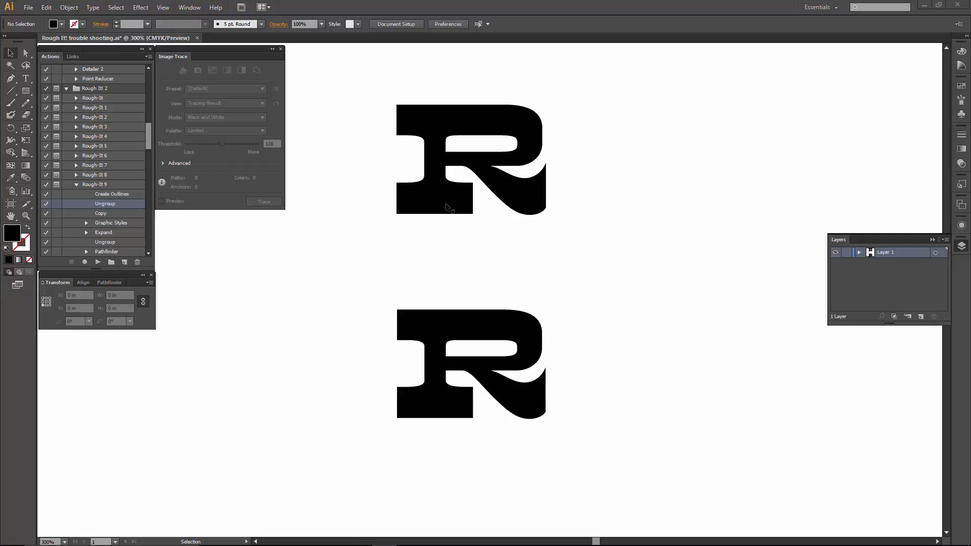
Step: Select the upper and the lower R in turn to compare live type with outlined lettering, leaving nothing selected
left_click(454, 147)
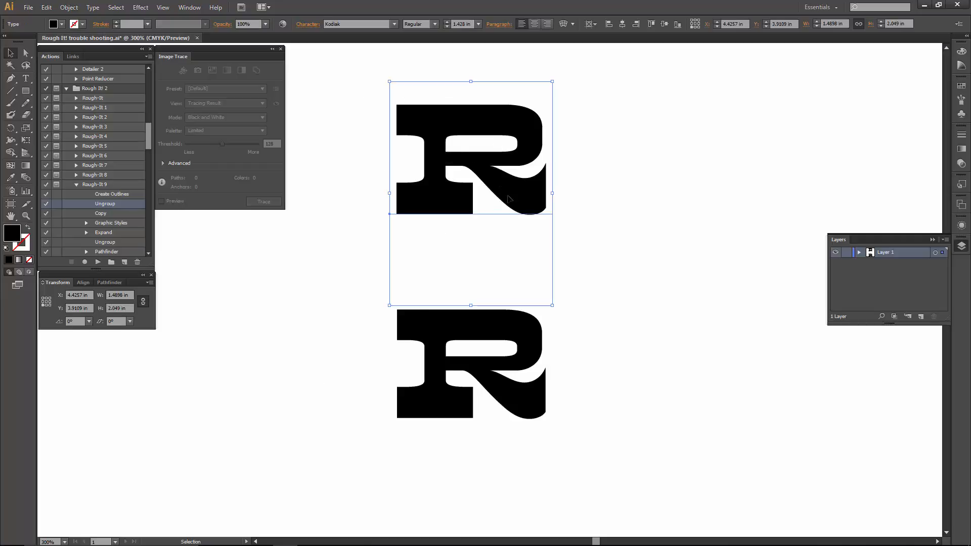
left_click(317, 292)
left_click_drag(338, 446, 591, 355)
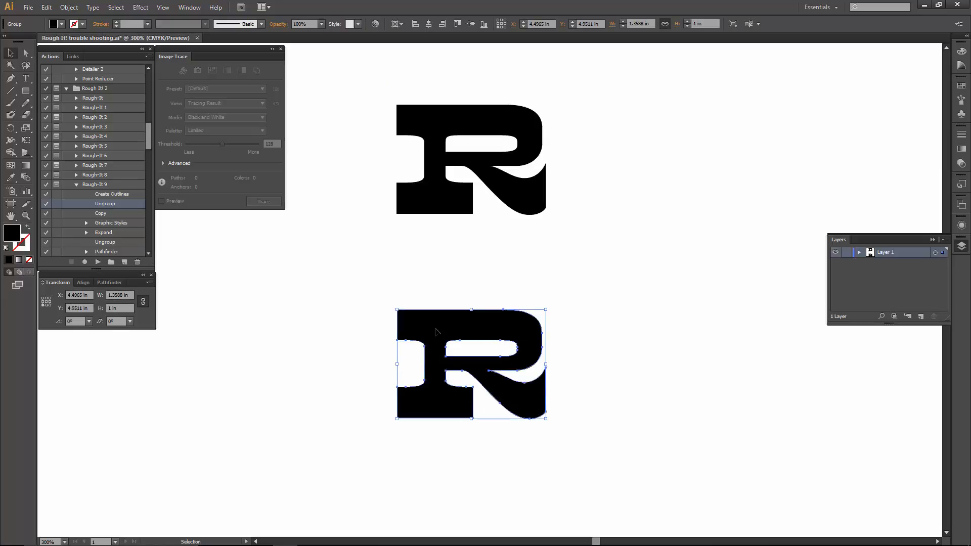
left_click(340, 345)
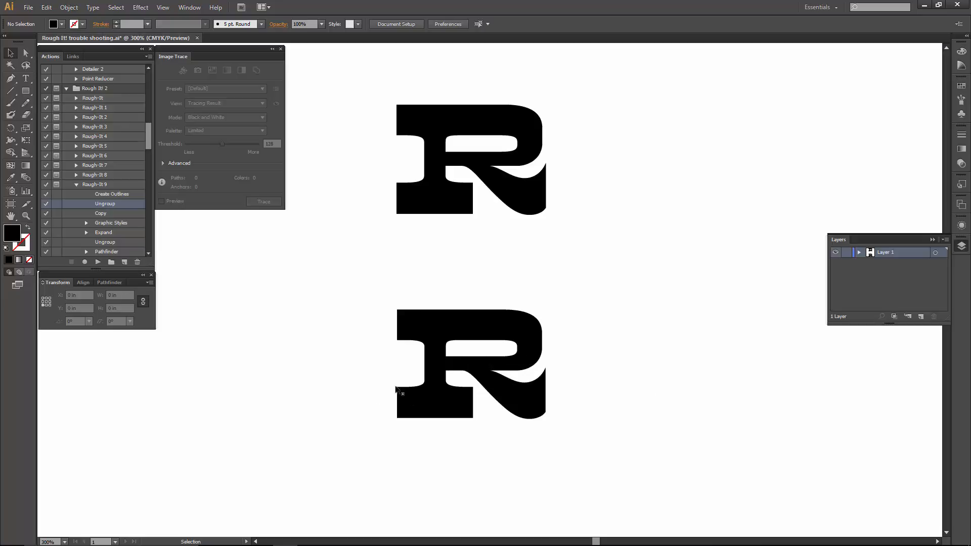
Step: Try to run the Rough-It 9 action on only the lower, outlined R, stopping it at the Create Outlines command
left_click_drag(304, 438, 606, 207)
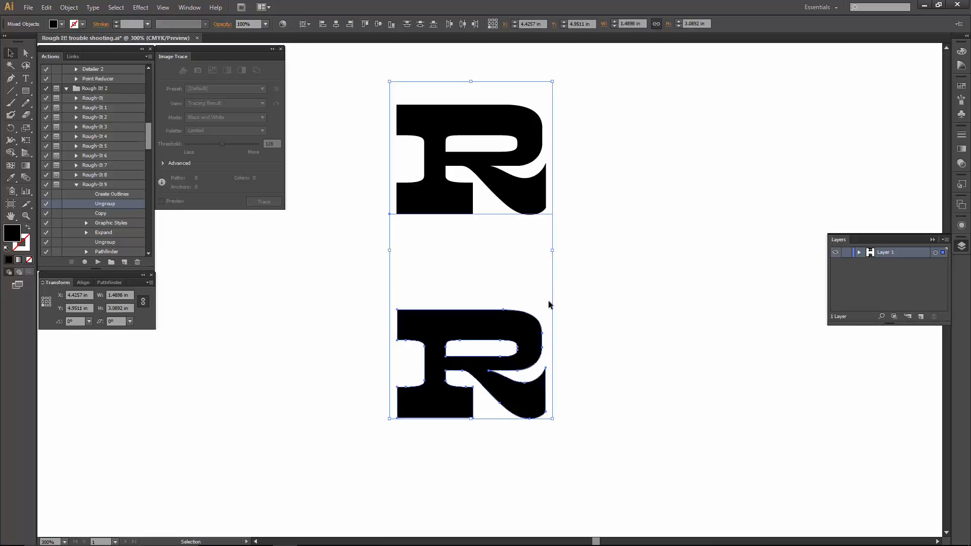
left_click(478, 176, "shift")
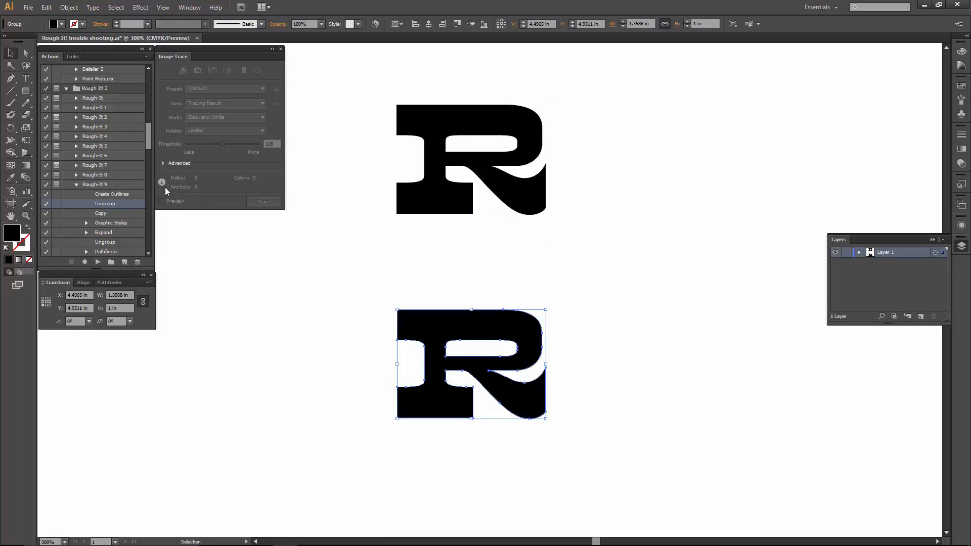
left_click(93, 185)
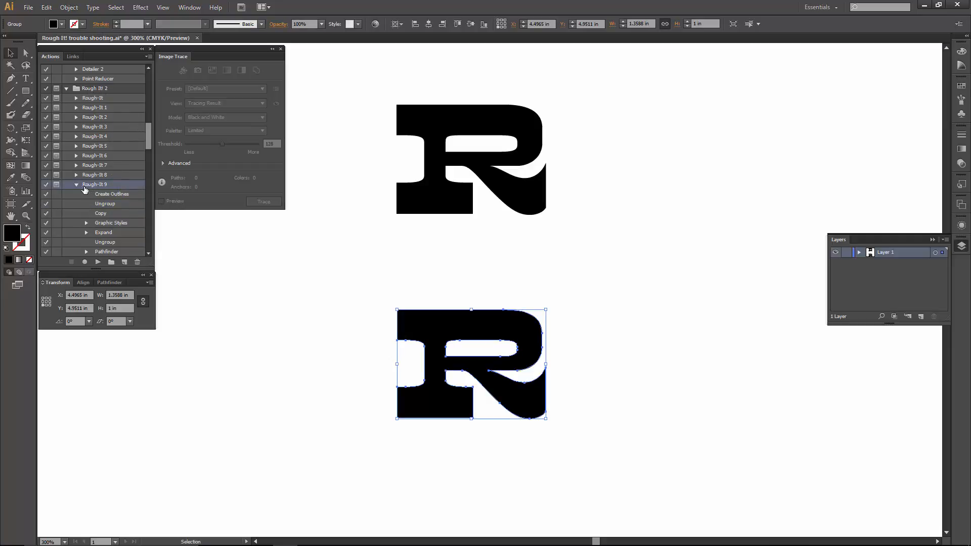
left_click(98, 262)
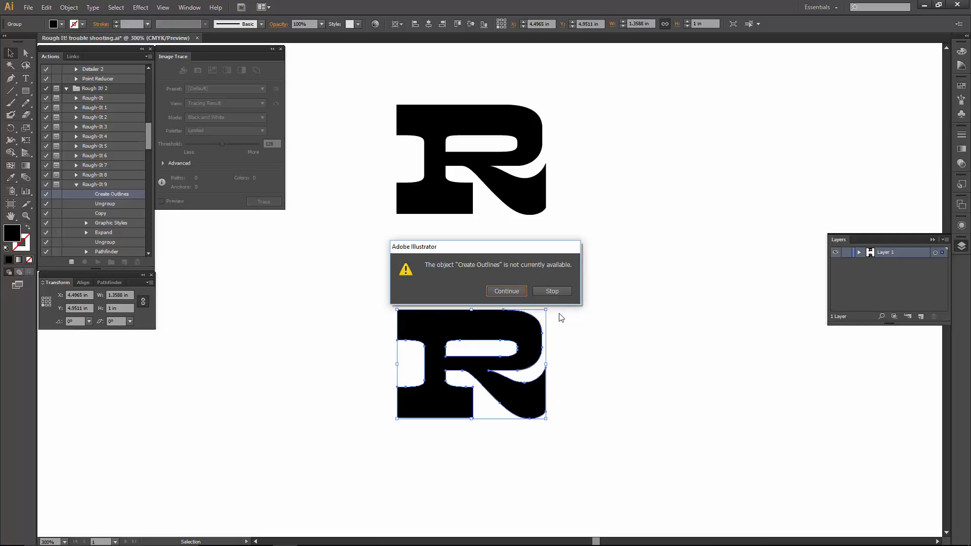
left_click(552, 291)
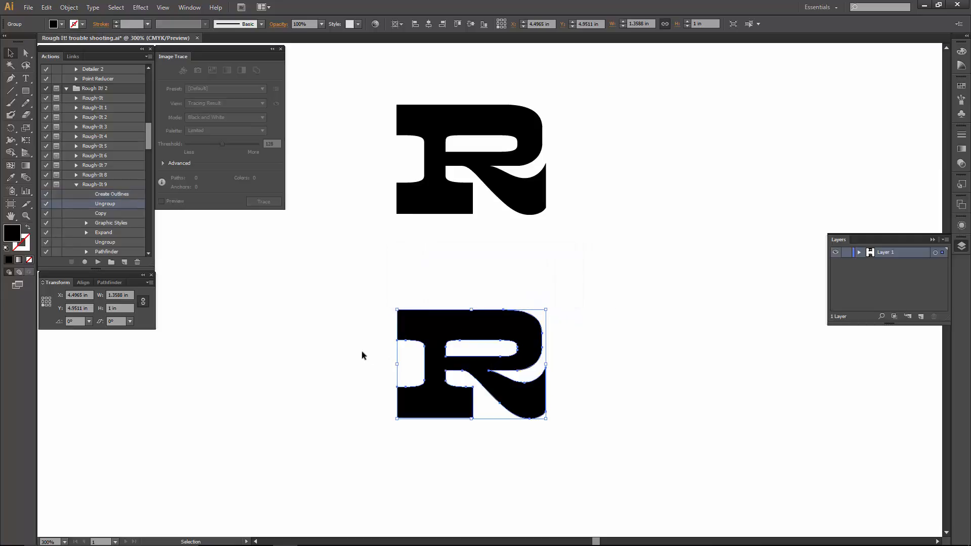
Step: Delete the lower, outlined R, move the remaining live-type R down to the middle of the canvas and select it
left_click(353, 302)
left_click_drag(344, 295, 635, 444)
key("Delete")
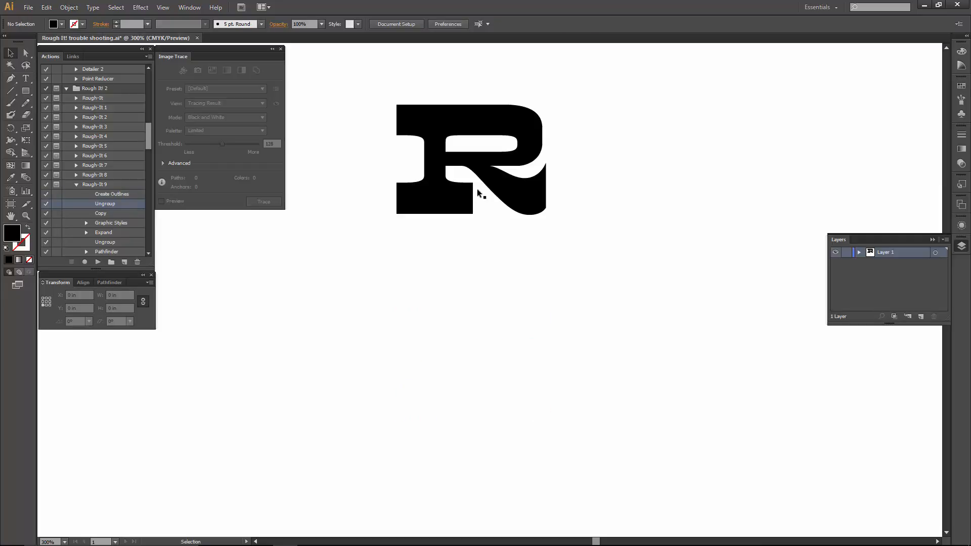
left_click_drag(396, 256, 401, 406)
left_click_drag(342, 237, 581, 376)
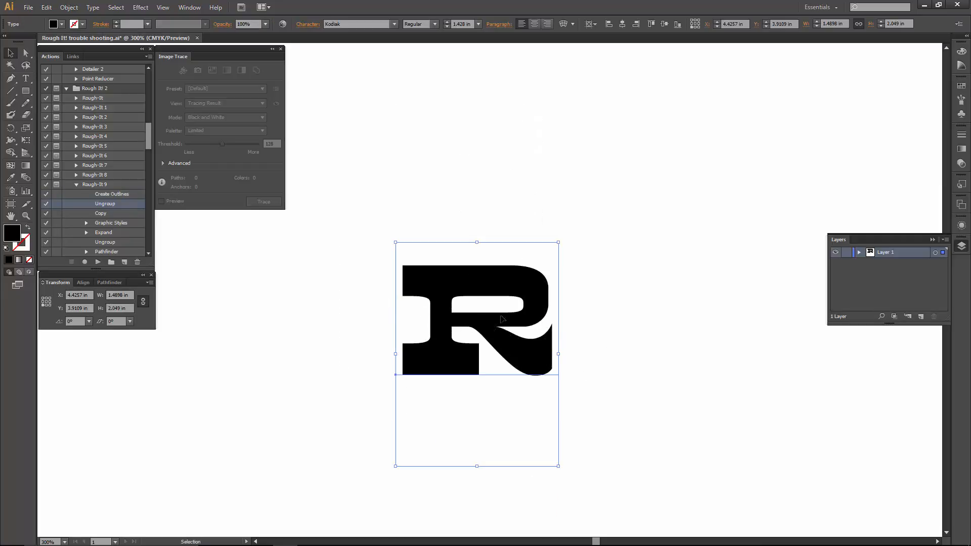
Step: Run the Rough-It 9 action on the live-type R, continuing past the unavailable Ungroup command
left_click(106, 185)
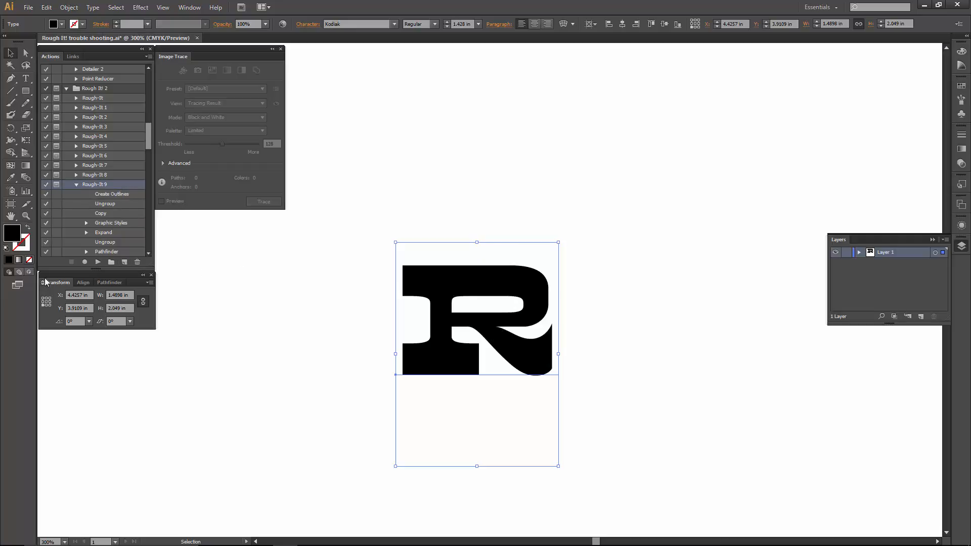
left_click(98, 261)
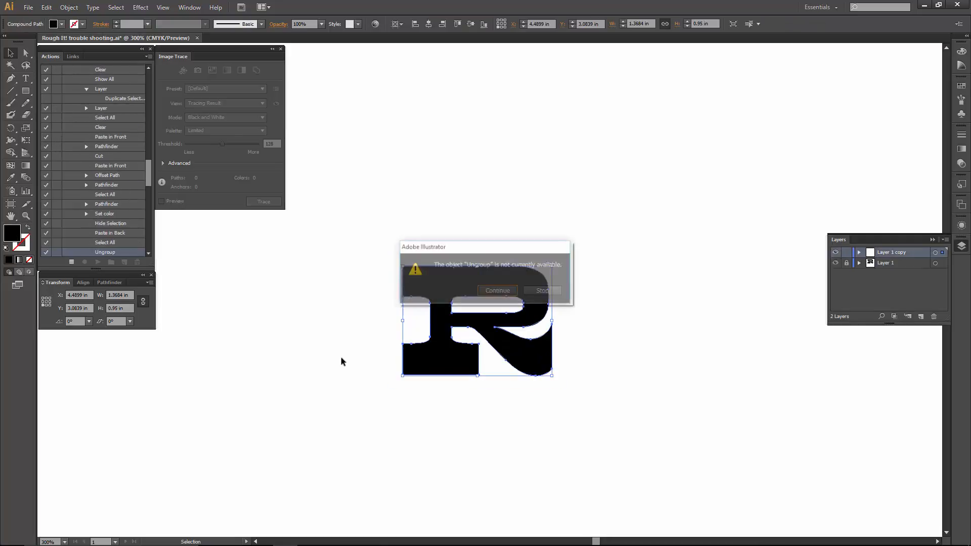
left_click_drag(486, 247, 502, 156)
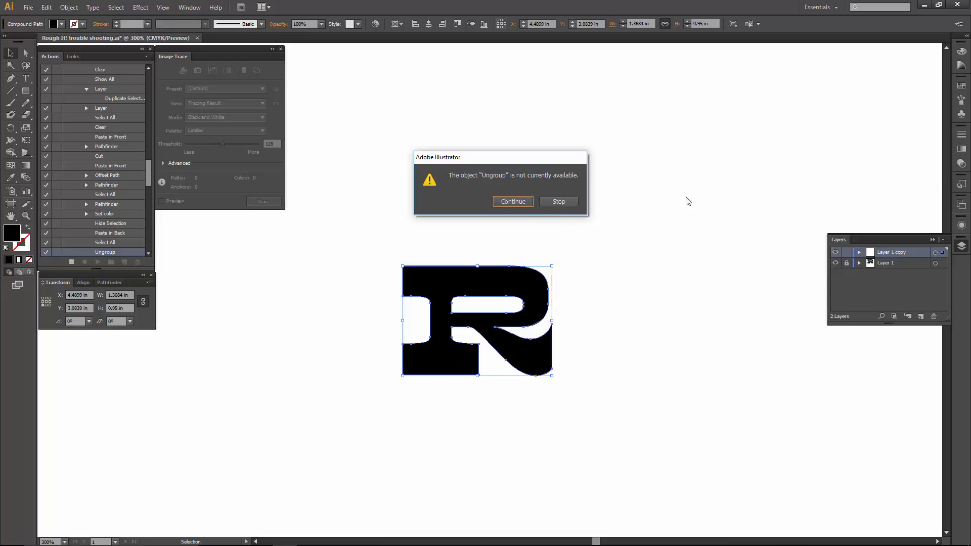
left_click_drag(512, 163, 491, 179)
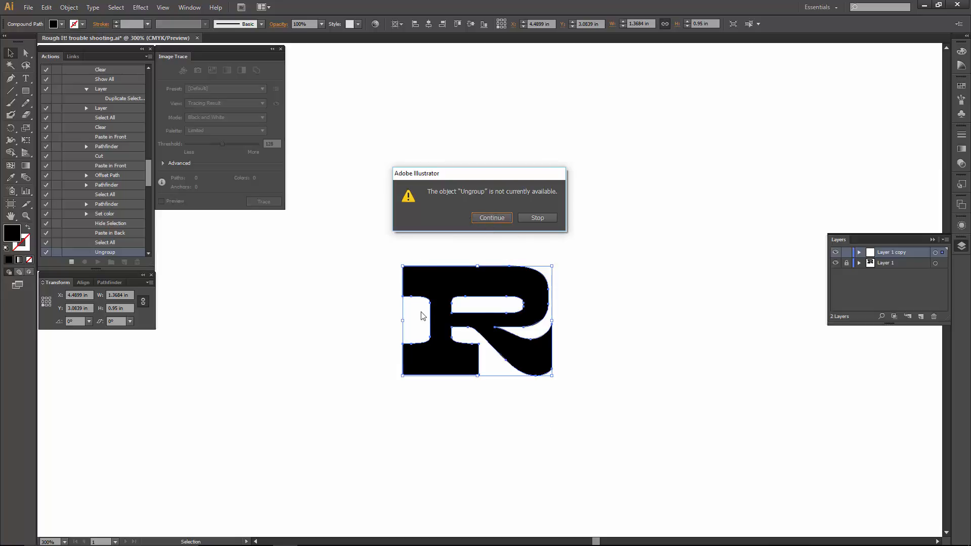
left_click(489, 219)
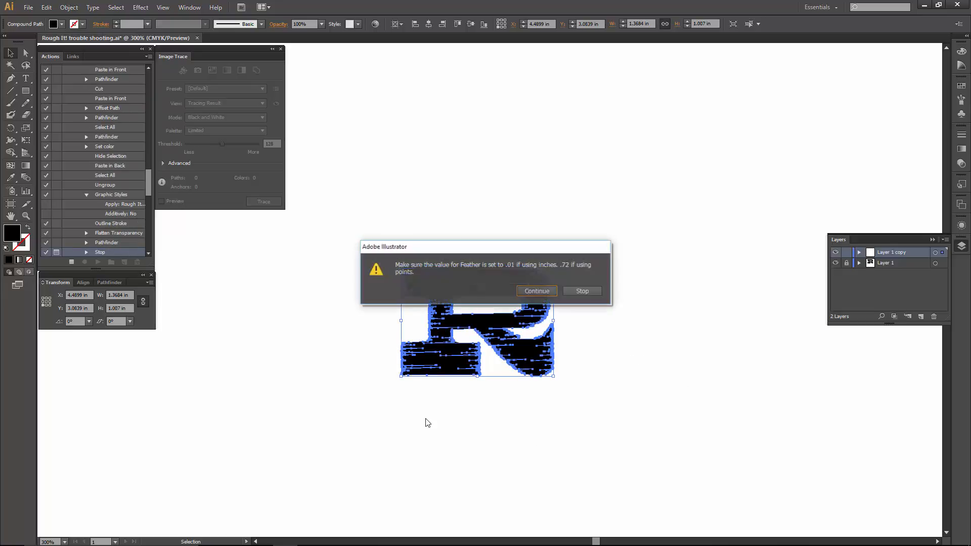
Step: Continue past the feather reminder and accept a feather radius of 0.01 in for the R
left_click_drag(463, 247, 458, 192)
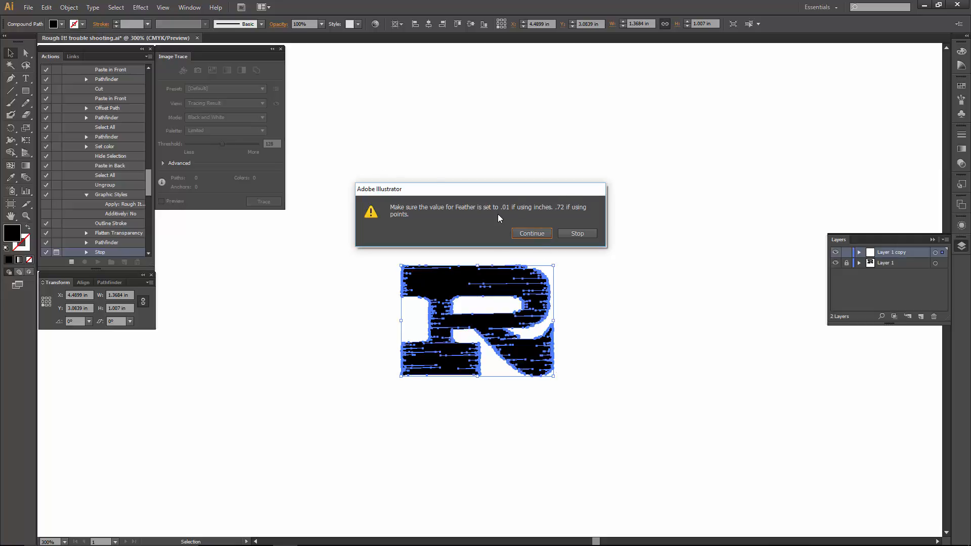
left_click(532, 233)
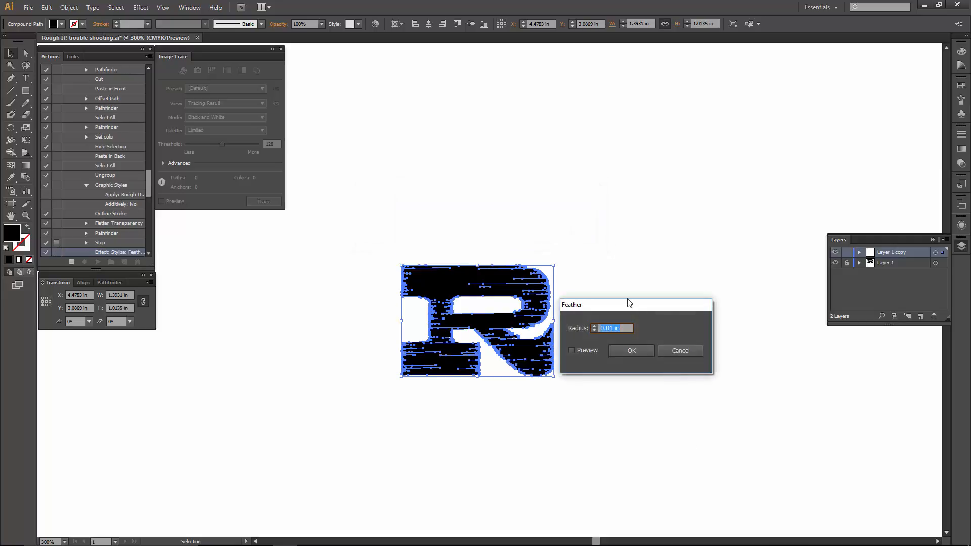
left_click_drag(629, 302, 652, 313)
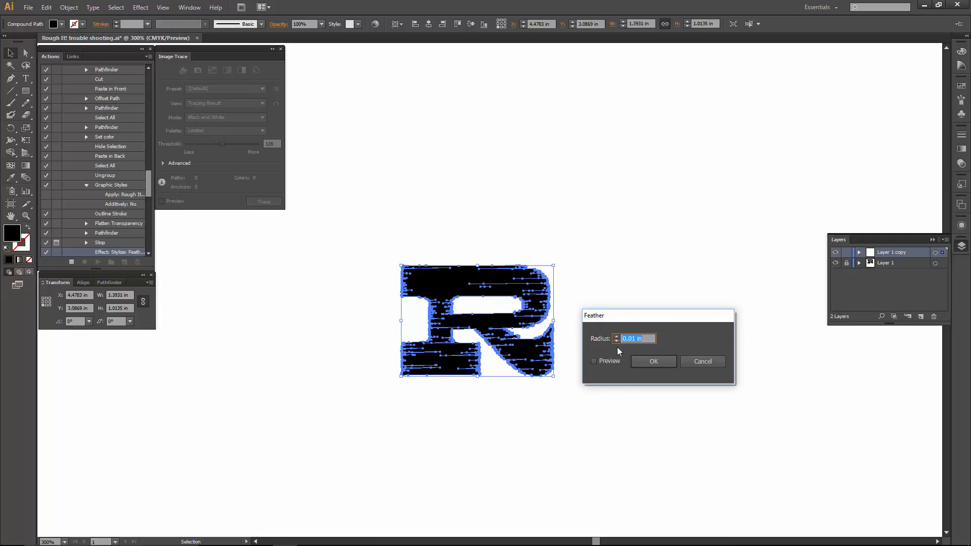
left_click(653, 362)
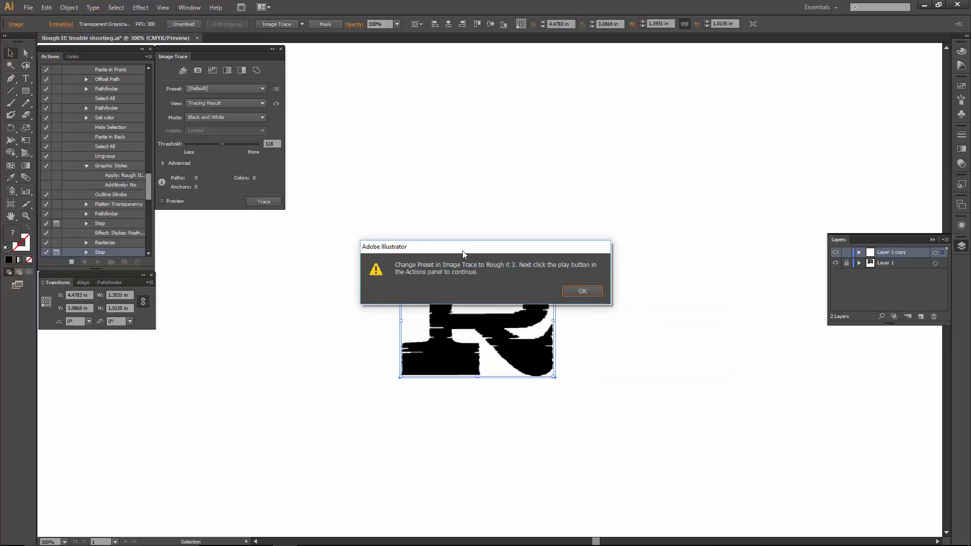
Step: Acknowledge the tracing reminder and trace the rasterized R with the Rough It 3 preset
left_click_drag(462, 248, 410, 141)
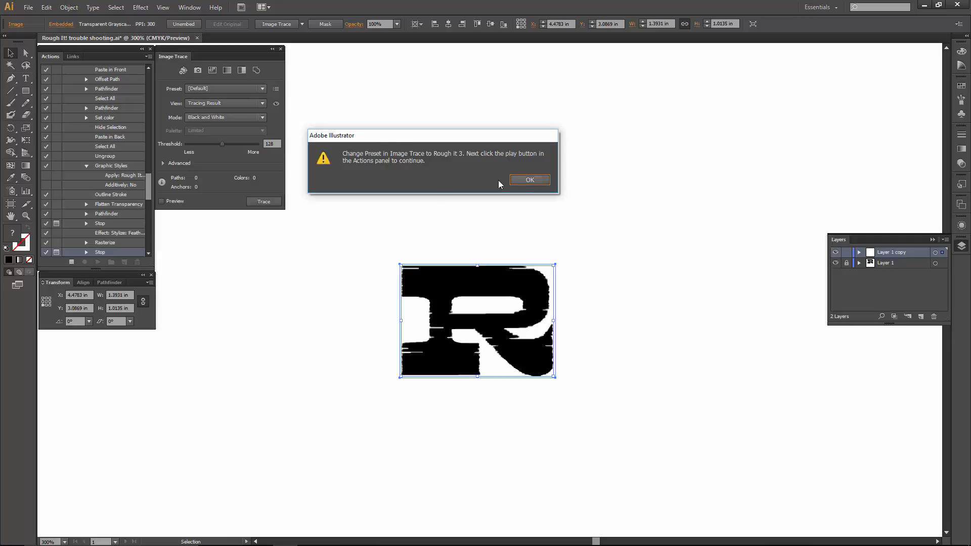
left_click_drag(422, 136, 442, 142)
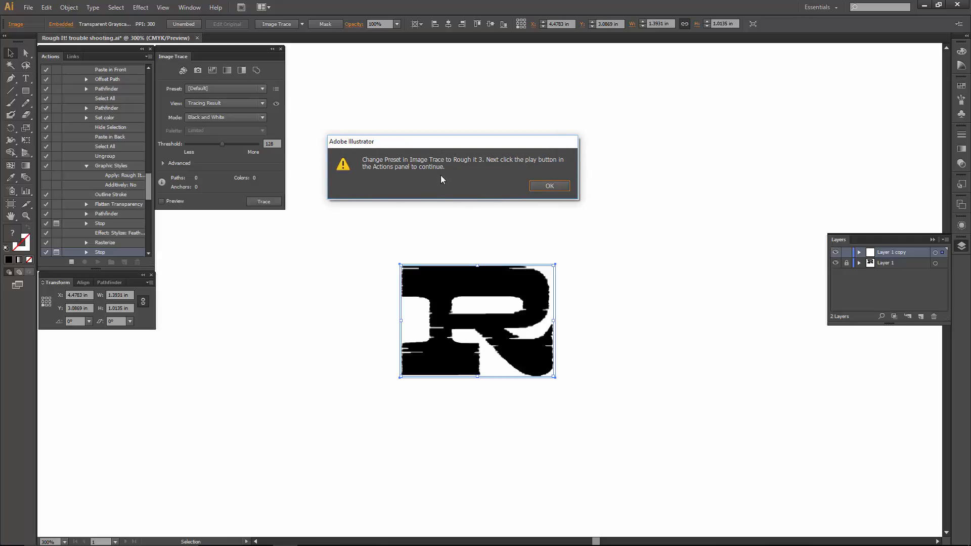
left_click(549, 185)
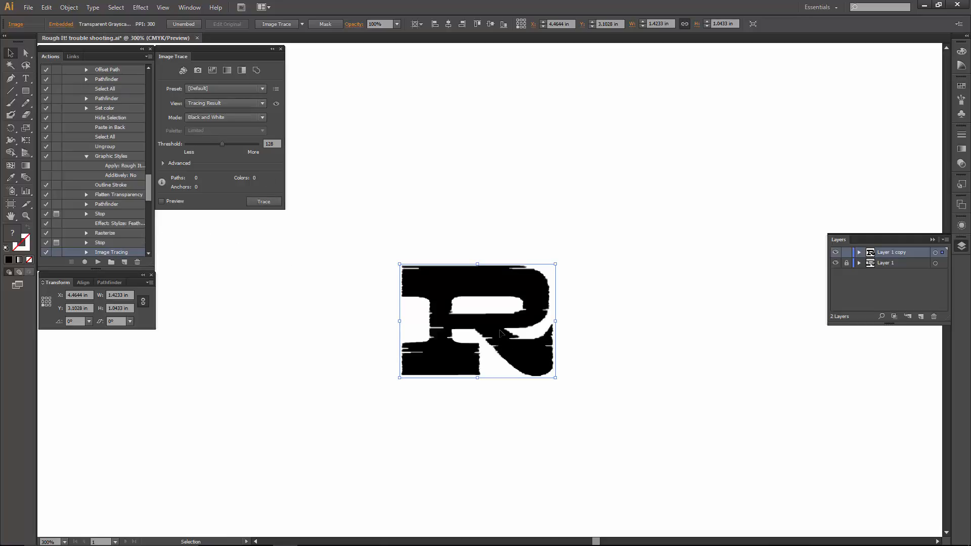
left_click(260, 89)
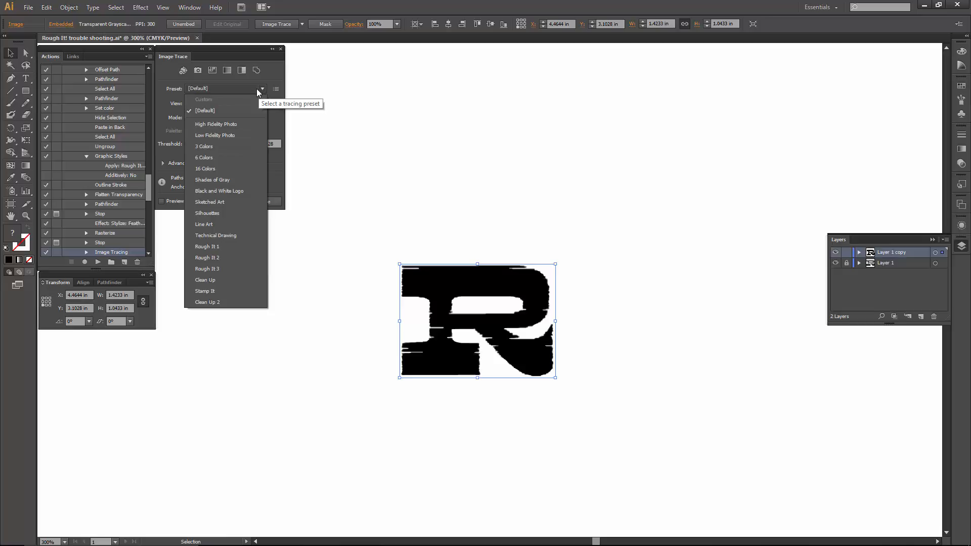
left_click(234, 269)
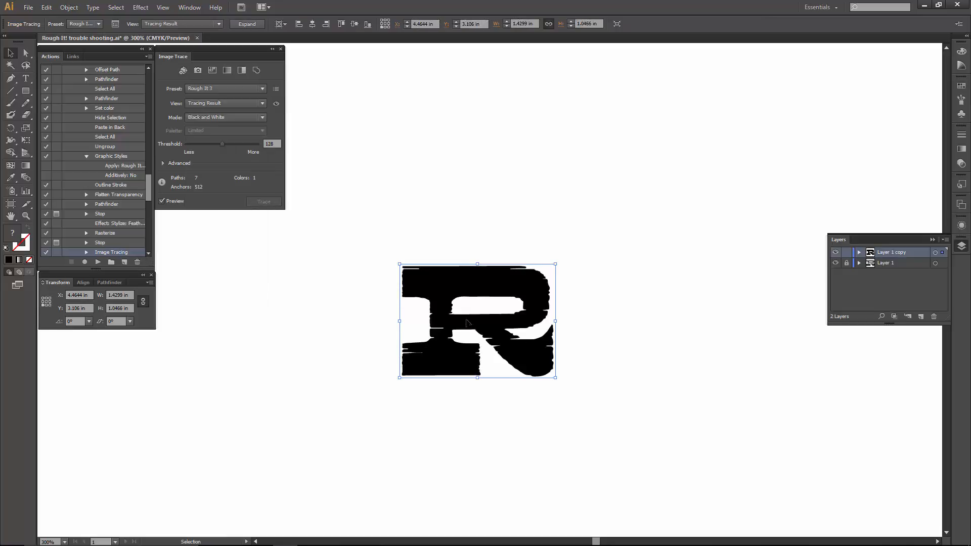
Step: Try the Rough It 2 and Clean Up 2 tracing presets on the R, returning to Rough It 3
left_click(257, 88)
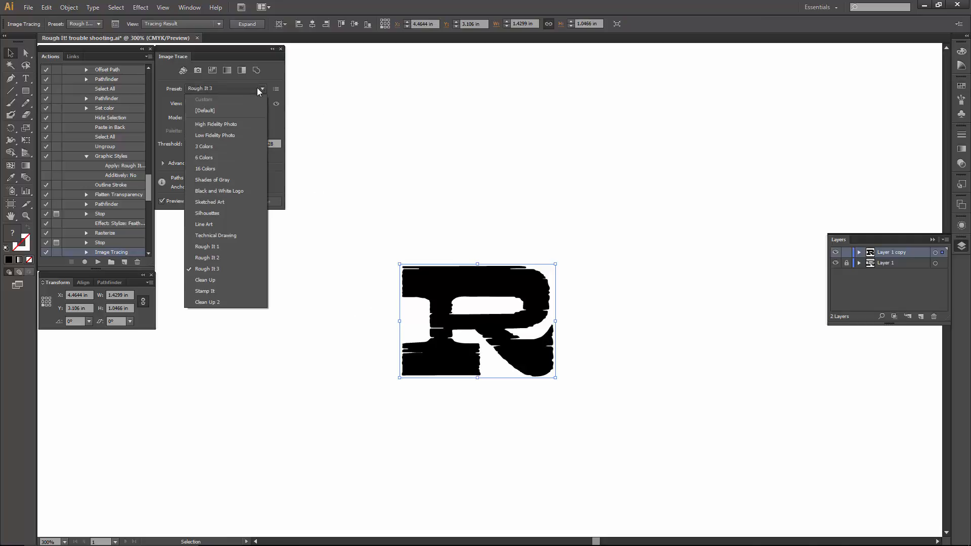
left_click(214, 258)
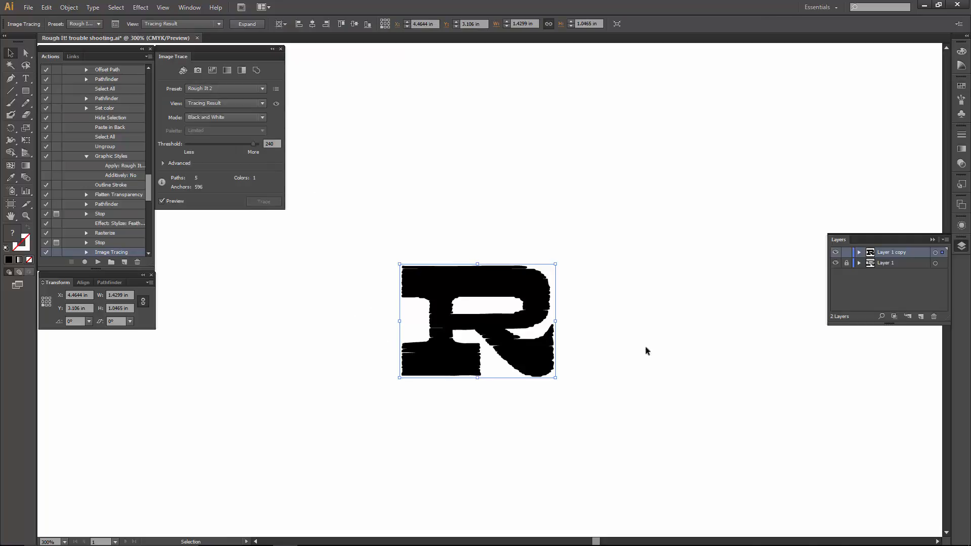
left_click(242, 87)
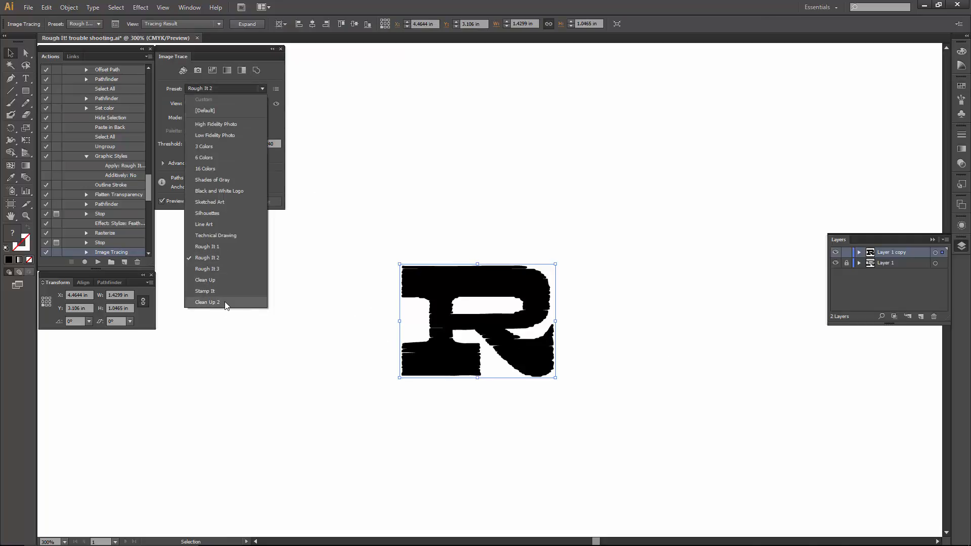
left_click(225, 303)
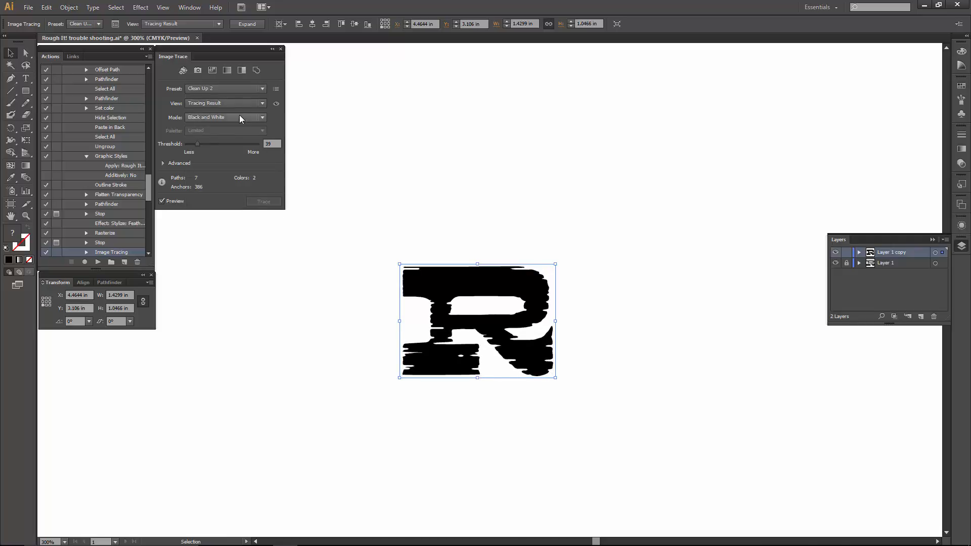
left_click(238, 88)
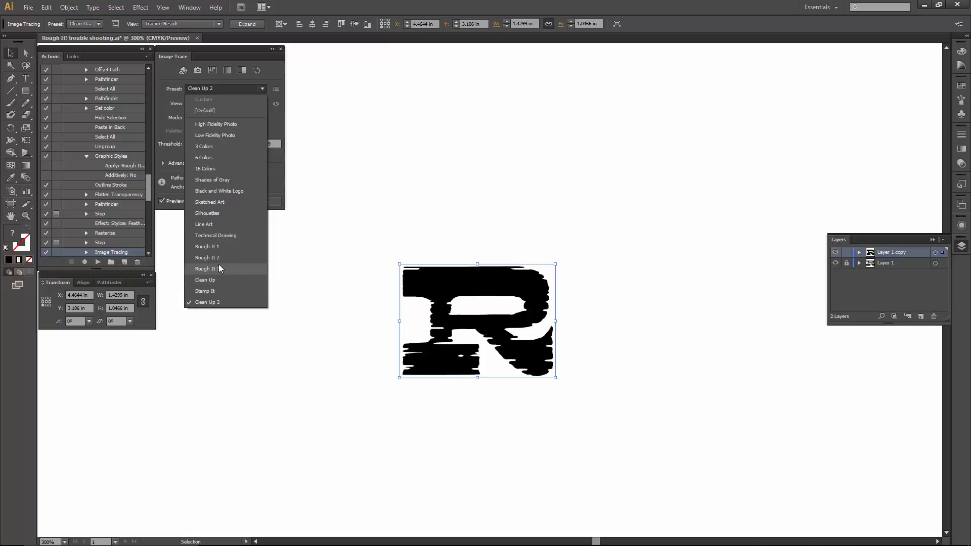
left_click(237, 269)
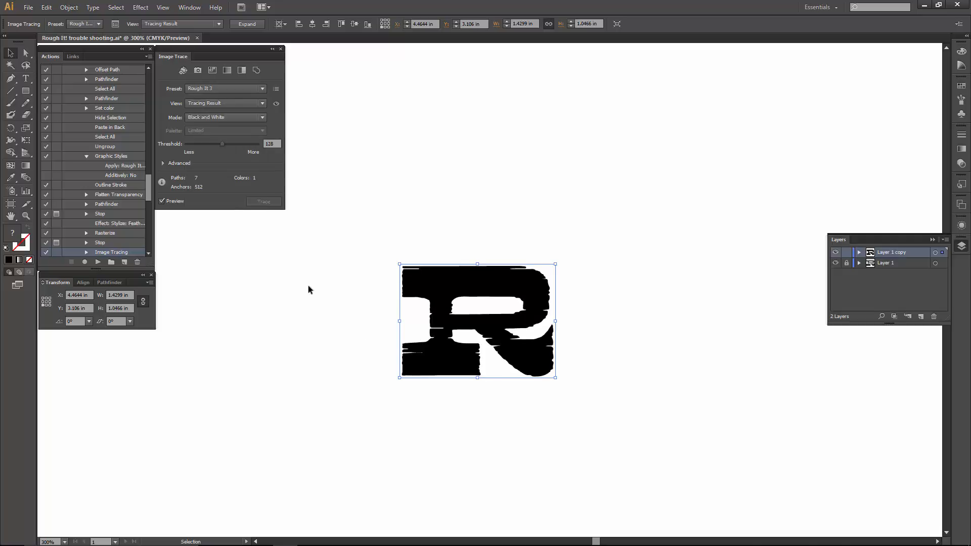
Step: Resume the Rough-It 9 action to finish roughening, inspect the selected R up close and deselect it
left_click(97, 261)
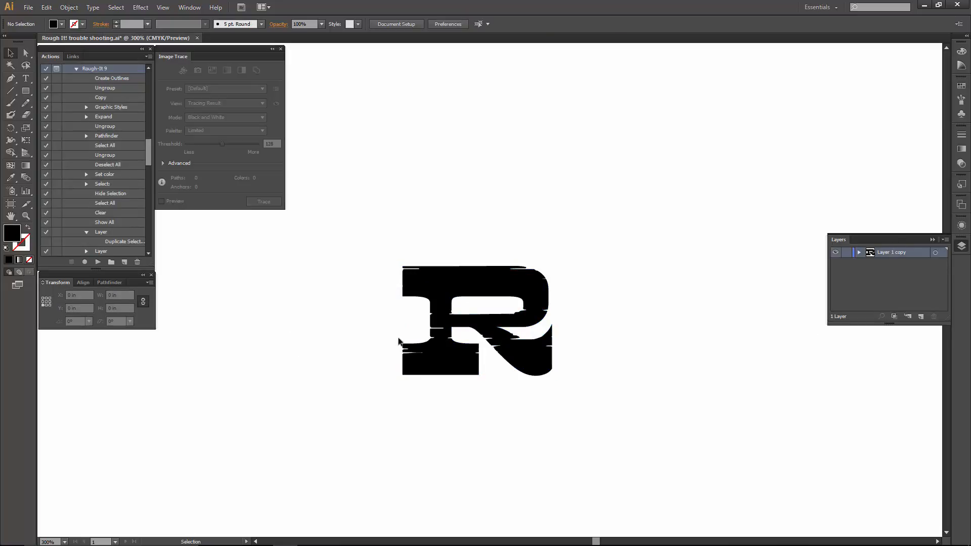
scroll(493, 309, "up", 2)
left_click(465, 282)
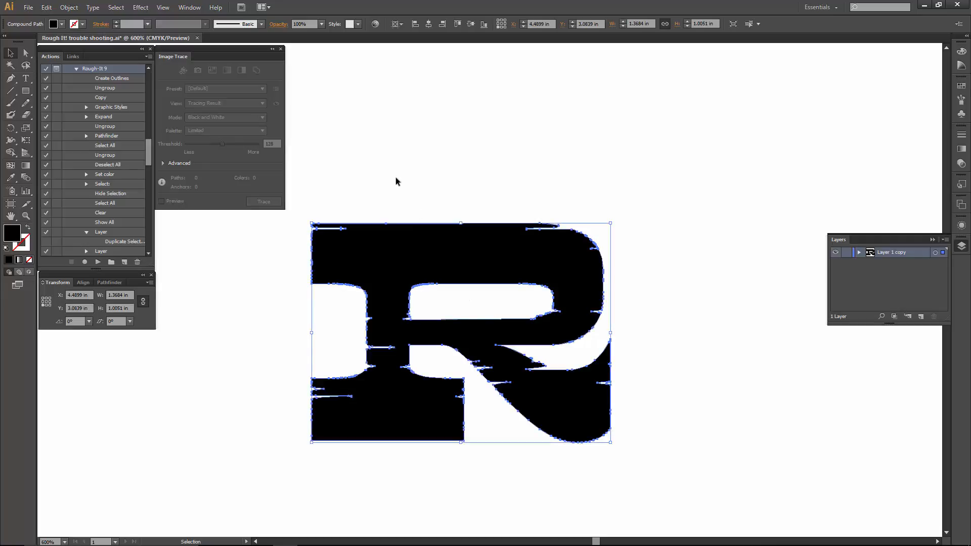
left_click(481, 158)
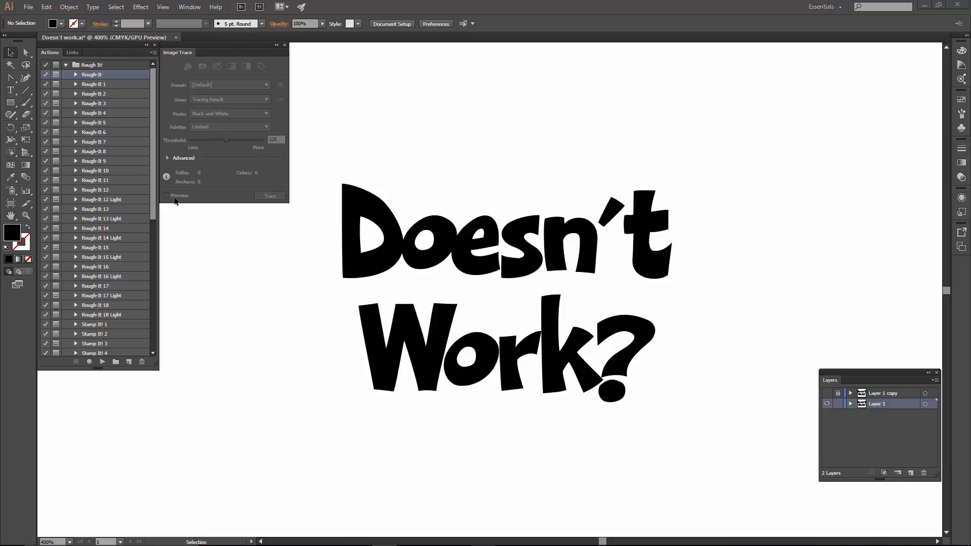
Step: Check which document color mode the Doesn't Work? file uses, without changing it
left_click(28, 7)
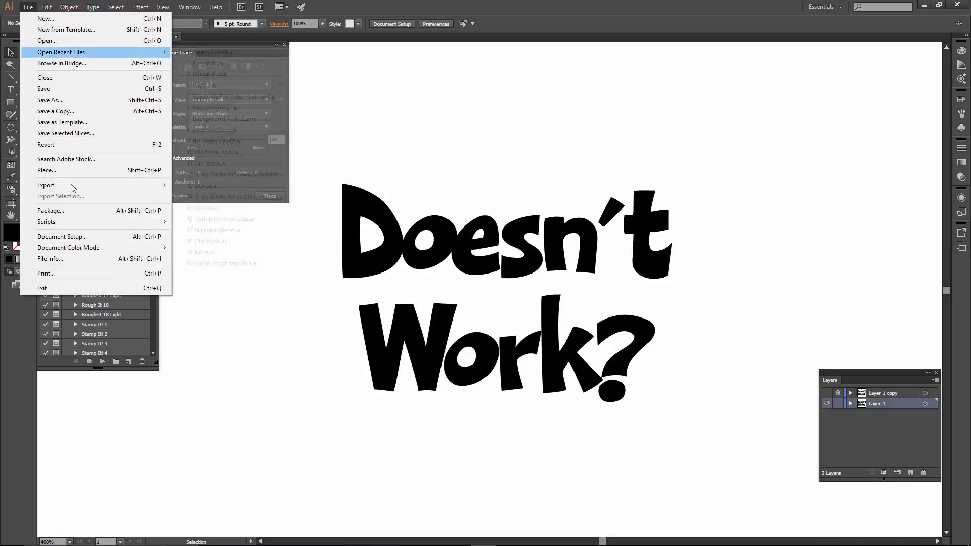
mouse_move(70, 247)
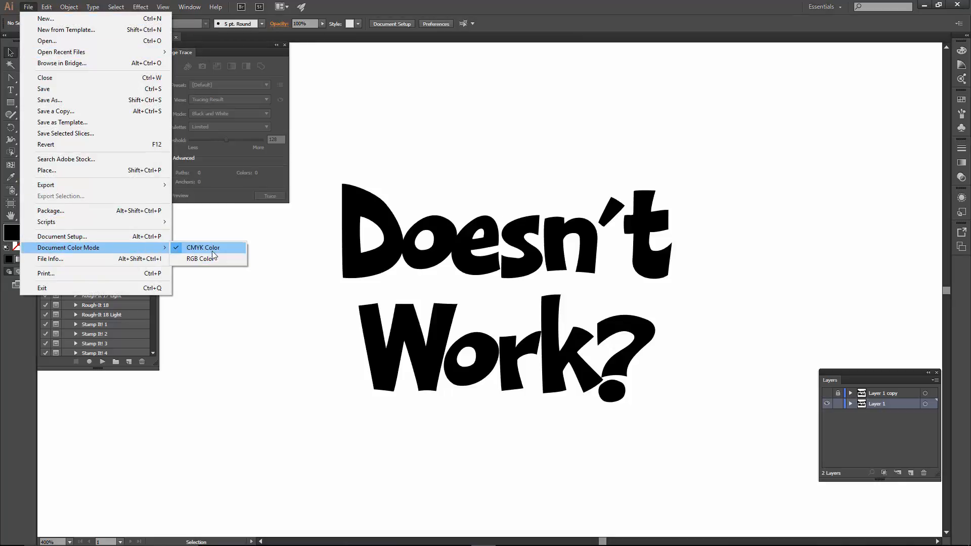
left_click(413, 133)
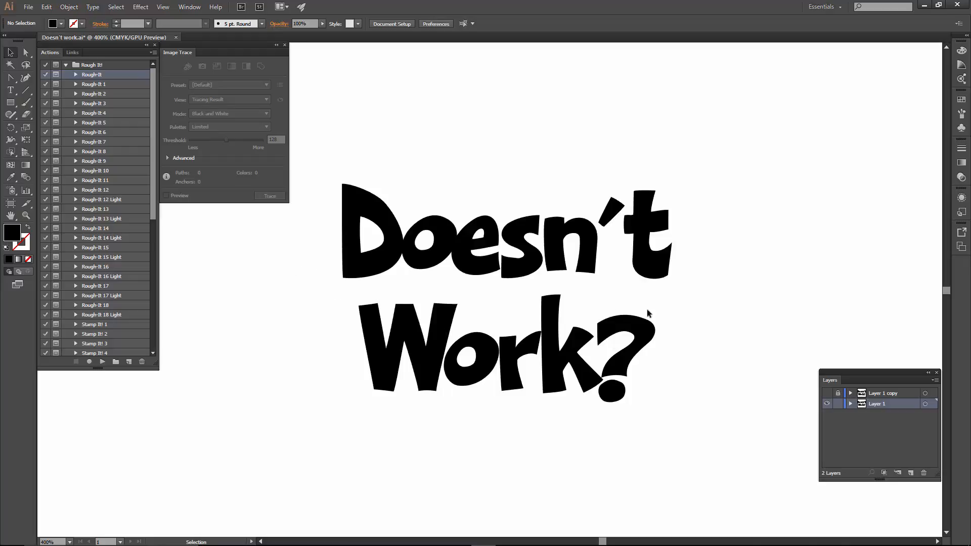
Step: Open the Rough It! swatch library for the Doesn't Work? document
left_click(962, 100)
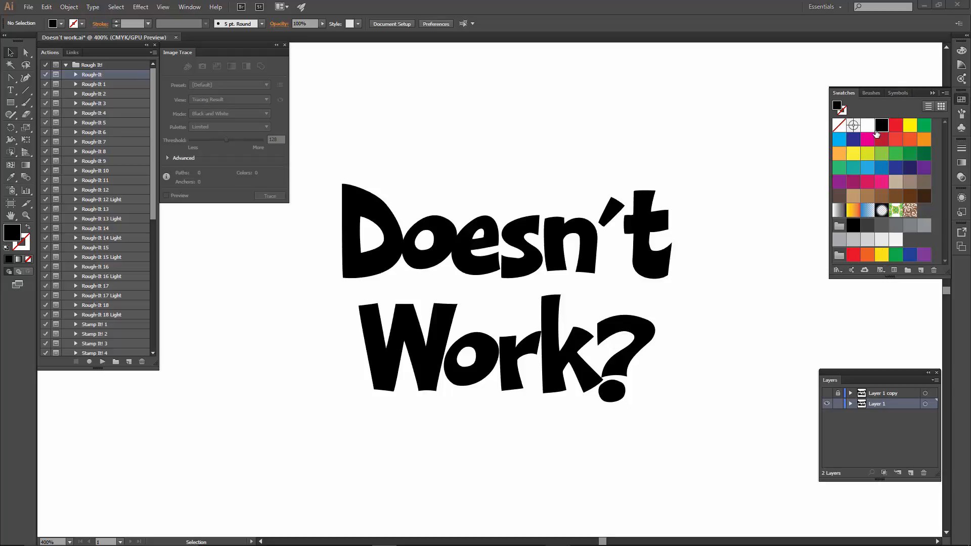
left_click(947, 93)
mouse_move(884, 314)
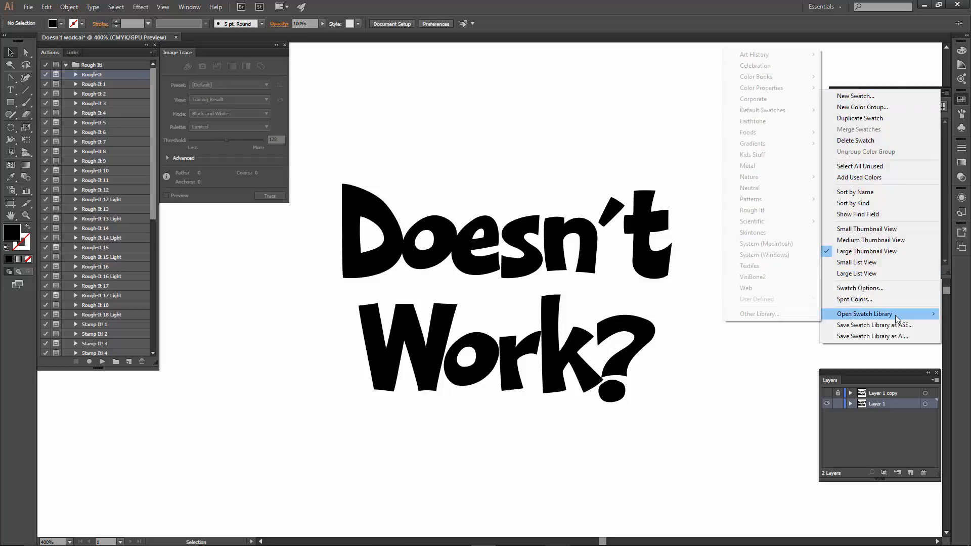
left_click(758, 210)
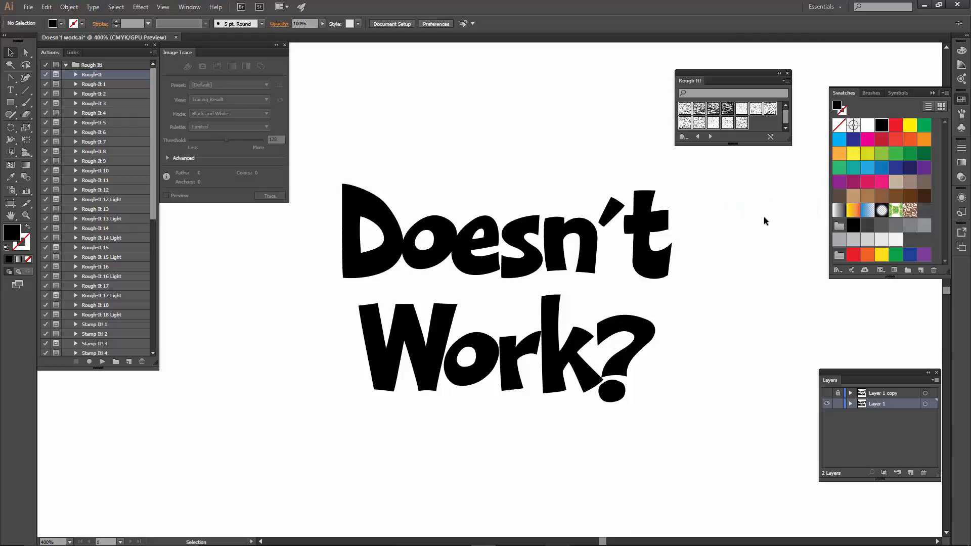
Step: Open the Rough It! graphic style library and bring the document's swatches back into view
left_click(960, 199)
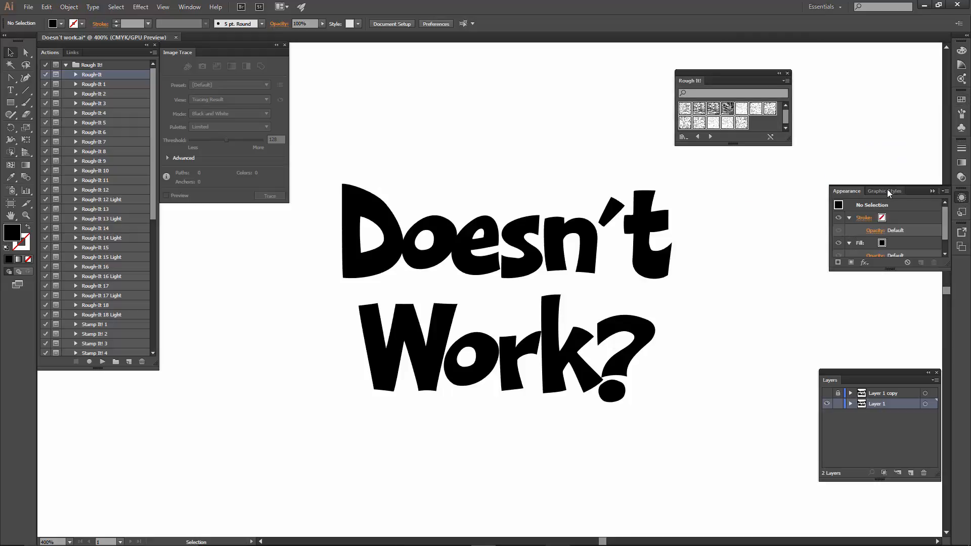
left_click(945, 191)
mouse_move(887, 375)
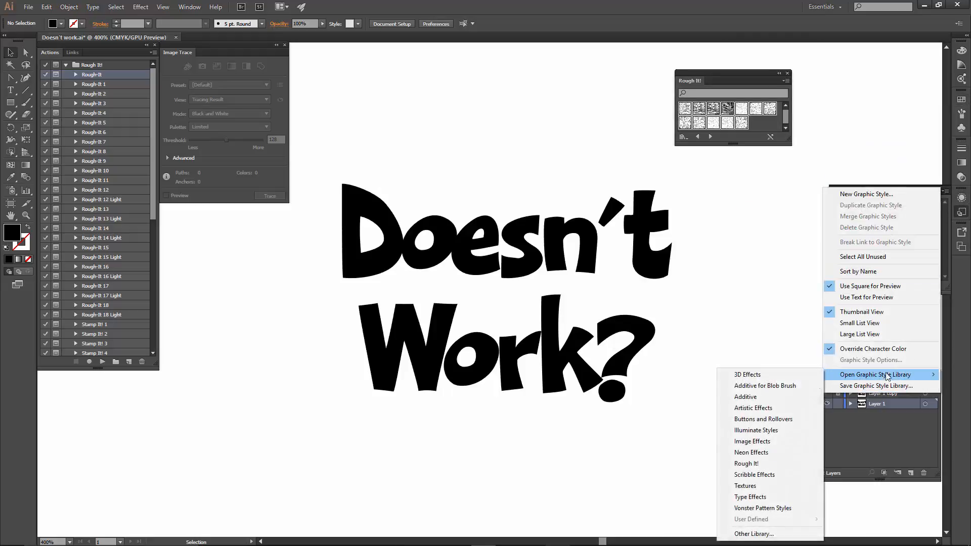
left_click(754, 465)
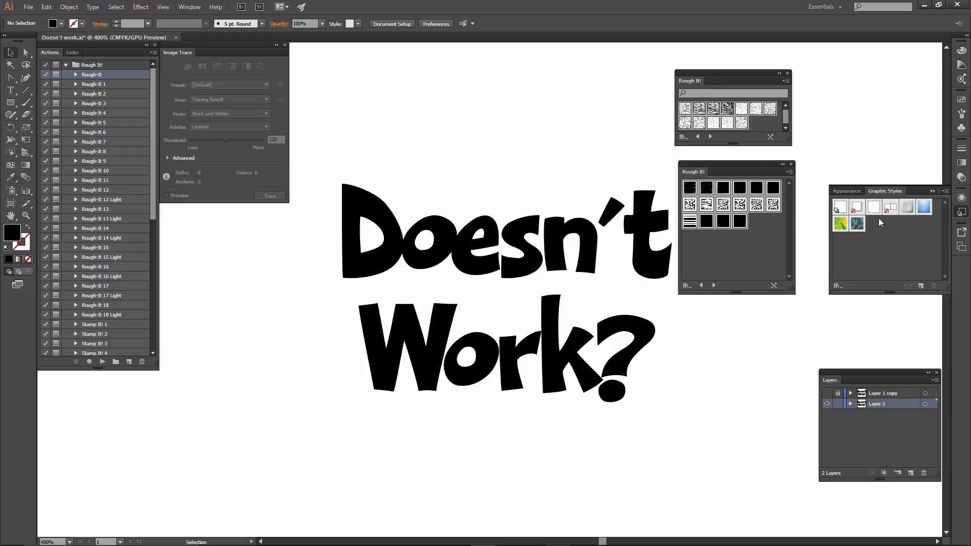
left_click(957, 100)
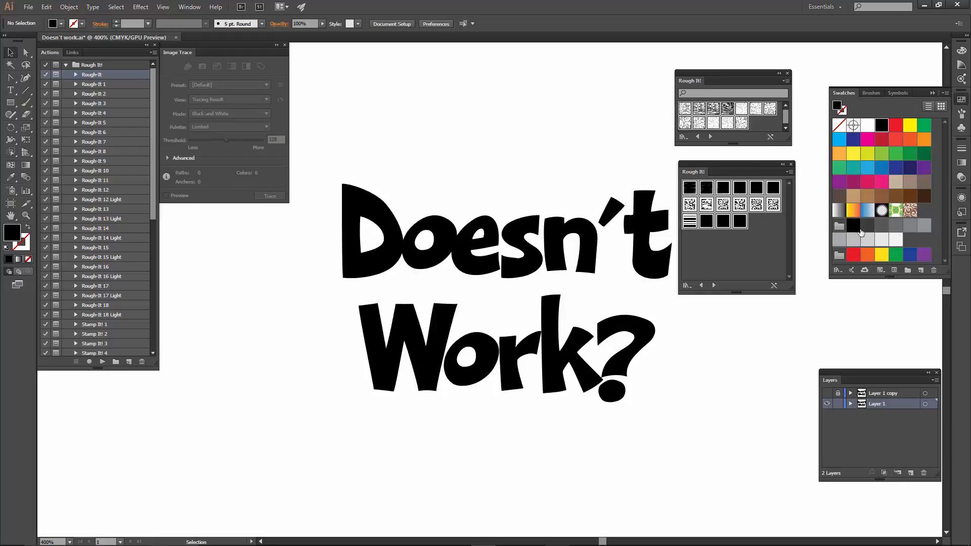
Step: Select the Doesn't Work? lettering on Layer 1 and run the Rough-It action on it, continuing past any warning
left_click(931, 93)
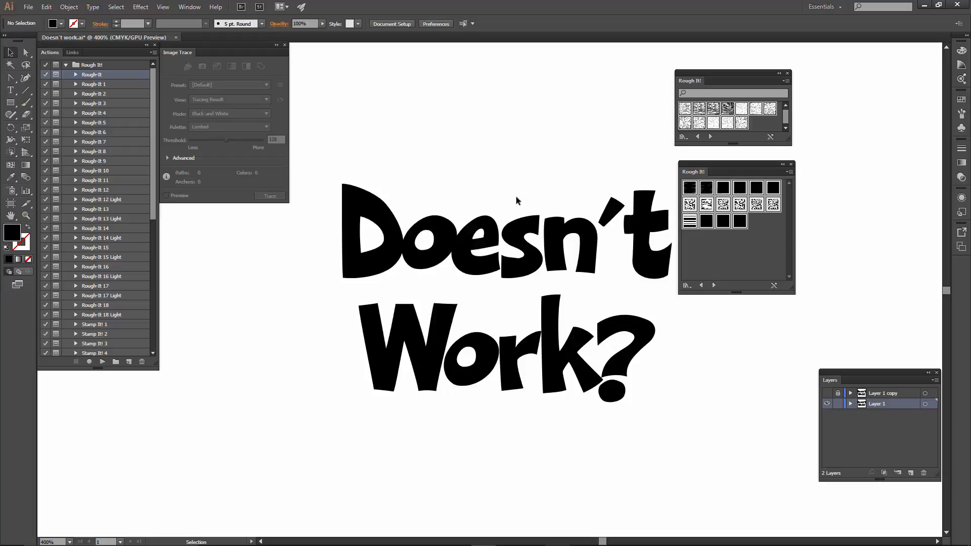
left_click_drag(561, 165, 500, 198)
left_click_drag(233, 246, 618, 486)
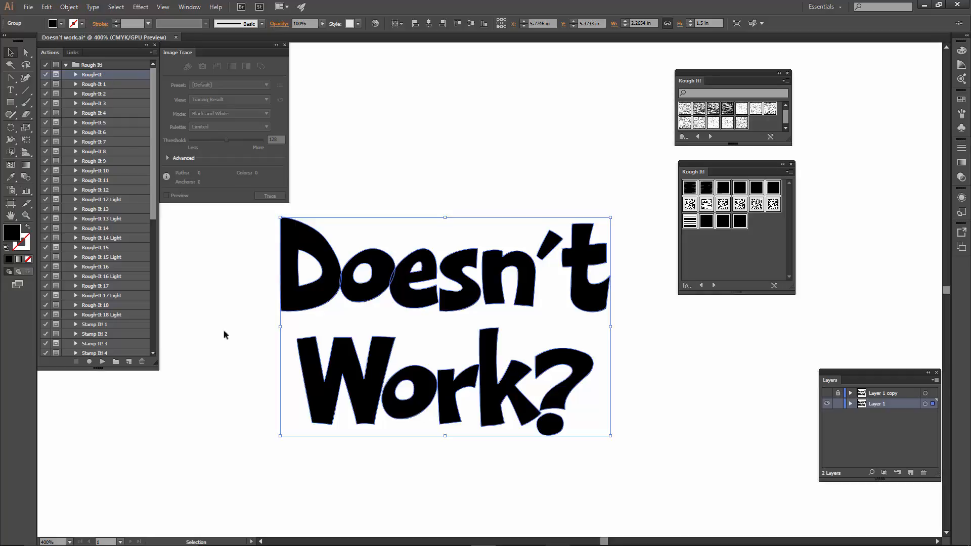
left_click(103, 362)
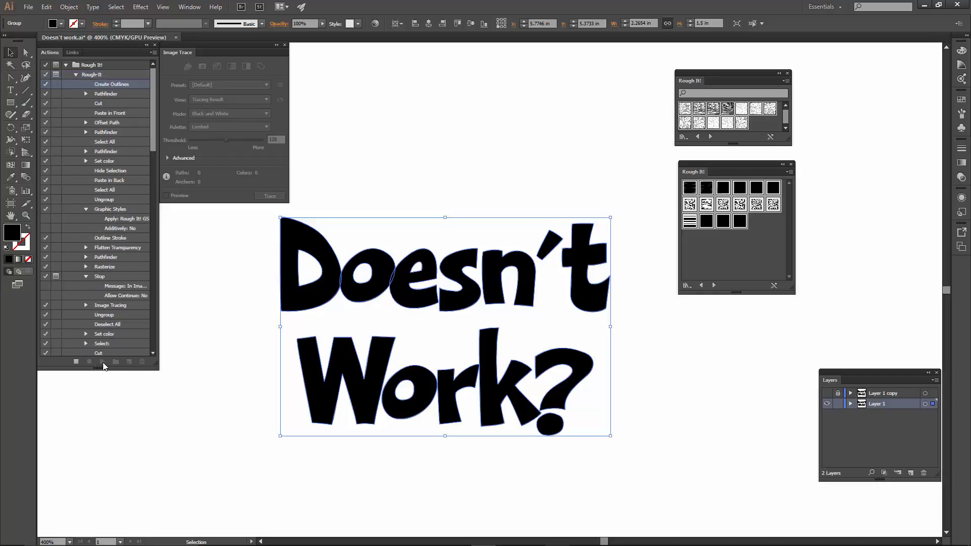
left_click(519, 297)
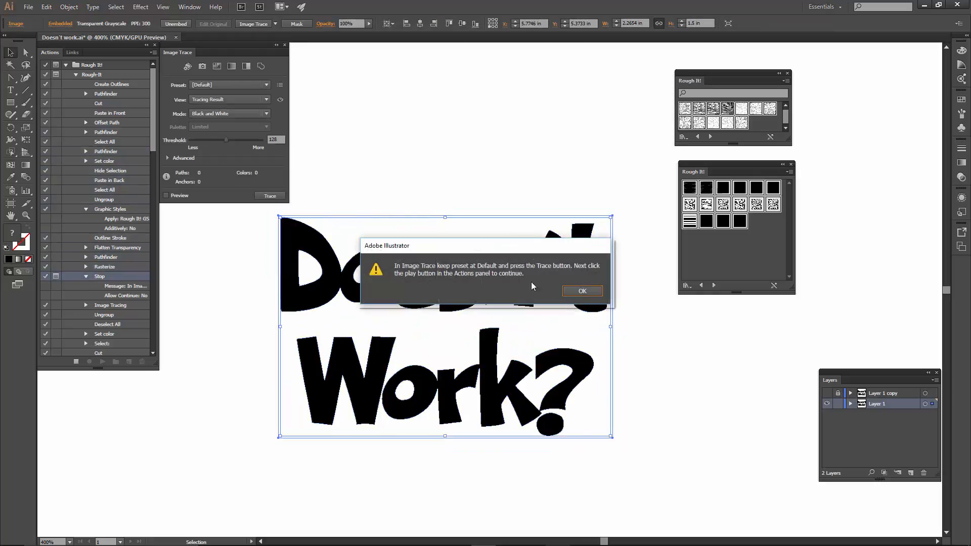
Step: Trace the rasterized lettering with the Default preset, resume the Rough-It action through its Clear warning, and deselect the artwork
left_click(582, 292)
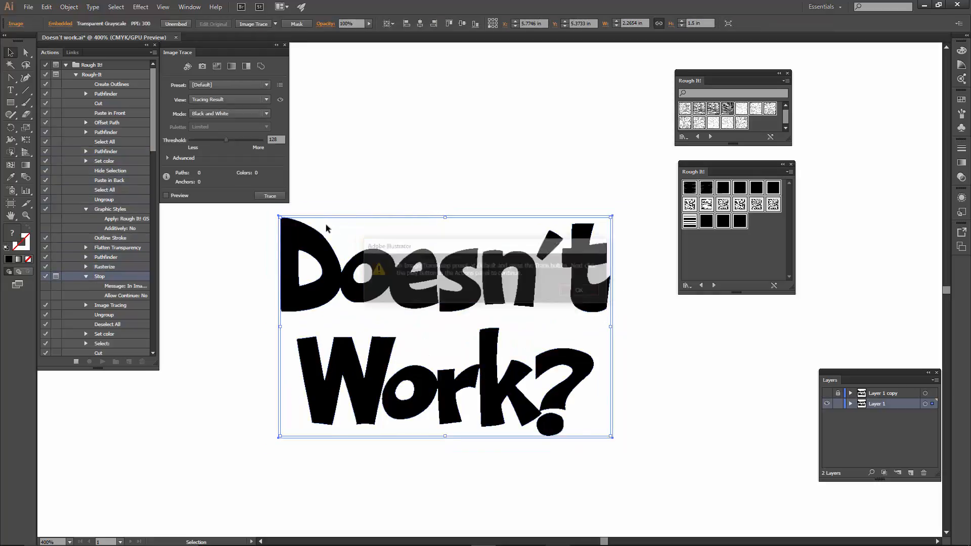
left_click(103, 361)
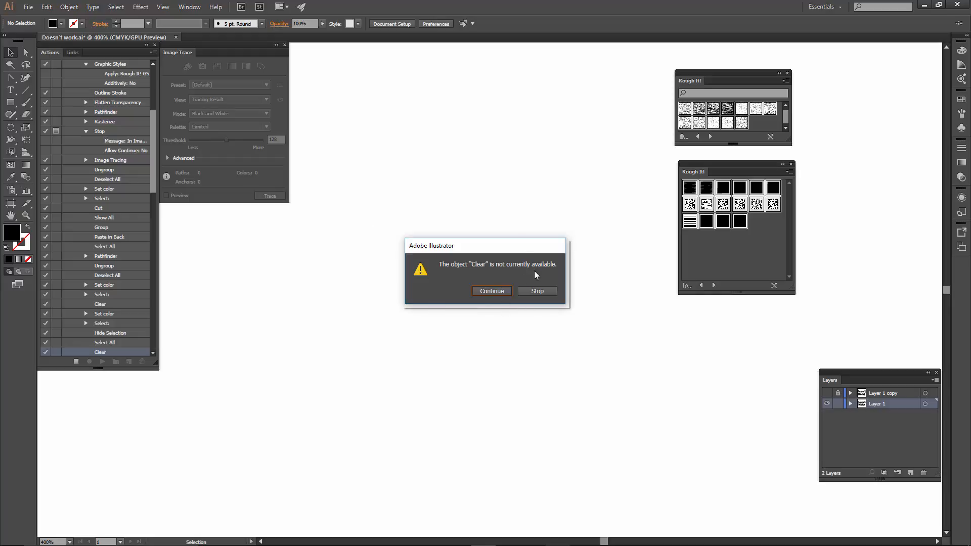
left_click(500, 293)
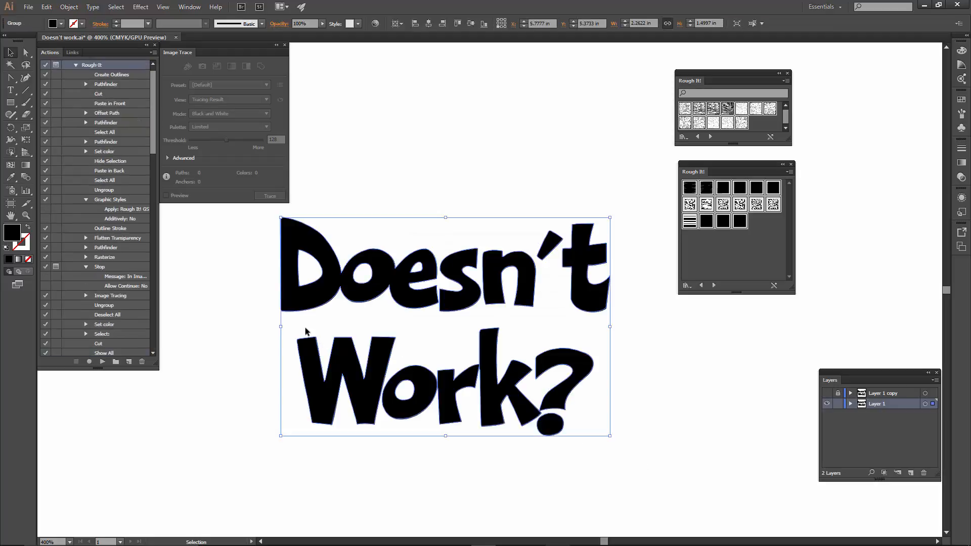
left_click(225, 286)
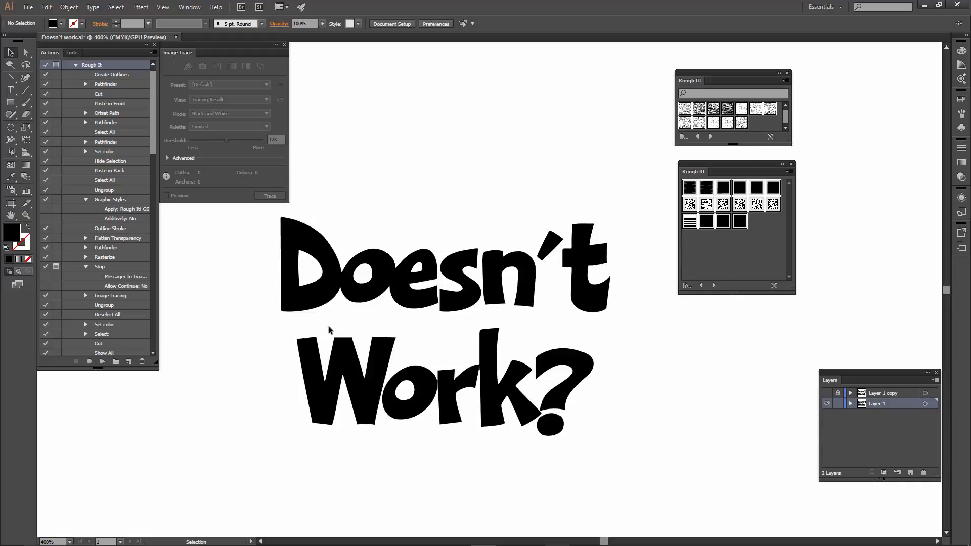
Step: Hide and lock Layer 1, show and unlock Layer 1 copy, and select the lettering on it
left_click(827, 404)
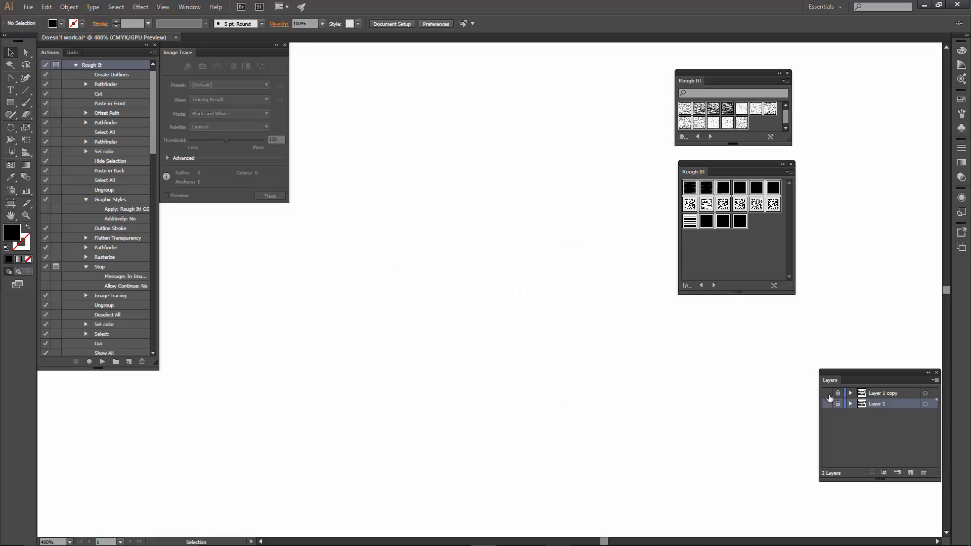
left_click(826, 393)
left_click(879, 393)
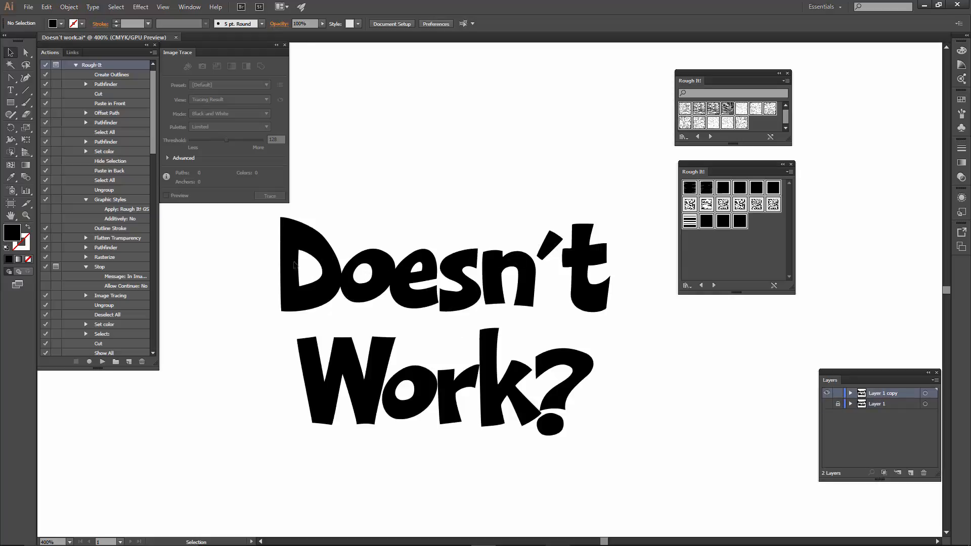
left_click_drag(253, 208, 610, 447)
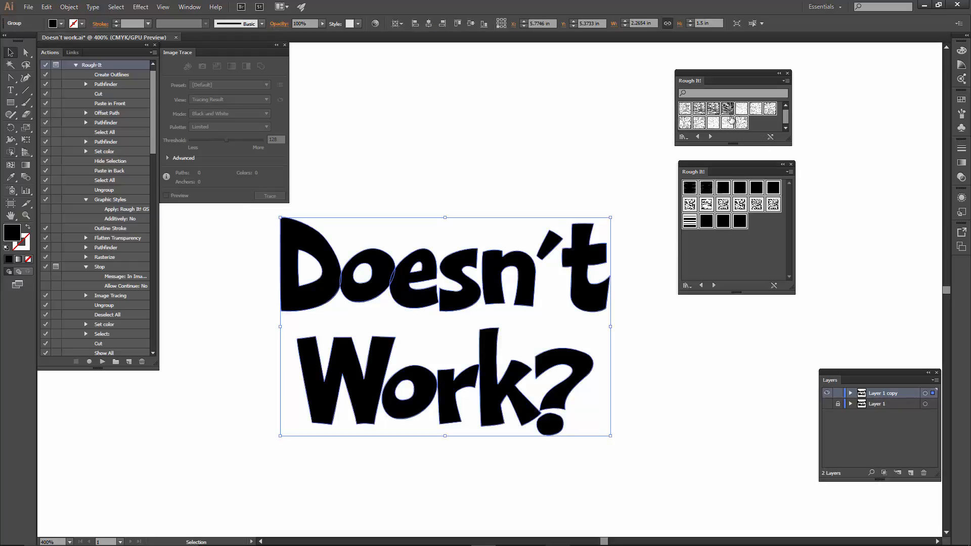
Step: Add all Rough It! library patterns to the document's swatches and close the swatch library
left_click(961, 100)
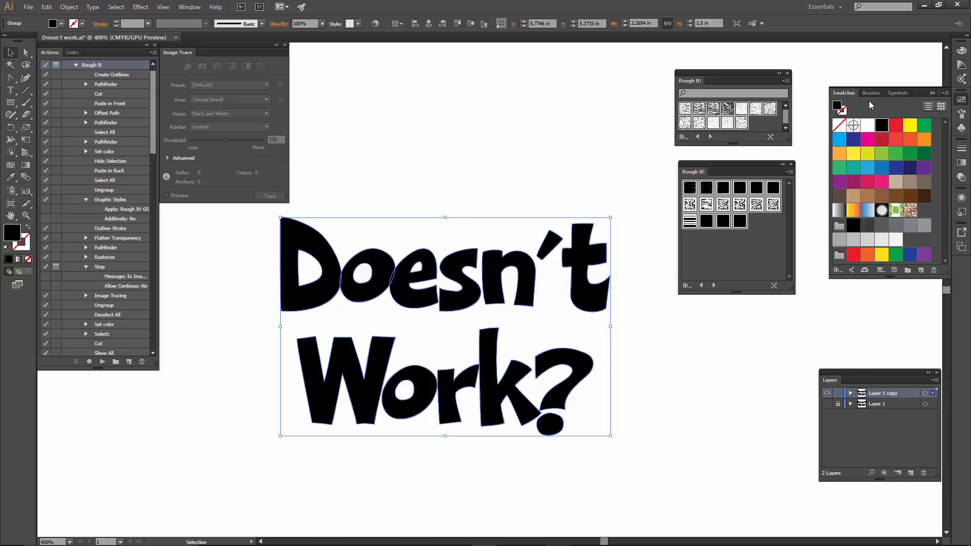
left_click(683, 111)
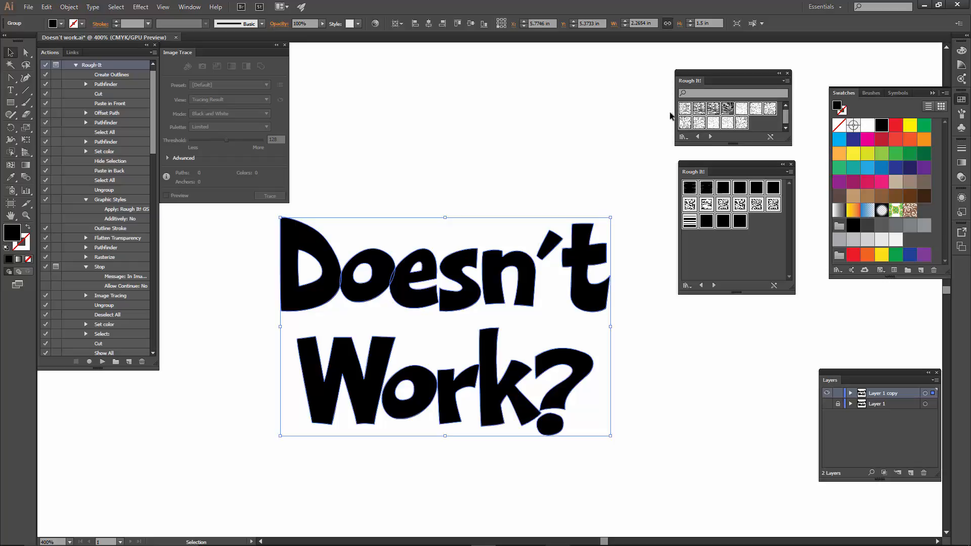
left_click(785, 81)
left_click(812, 85)
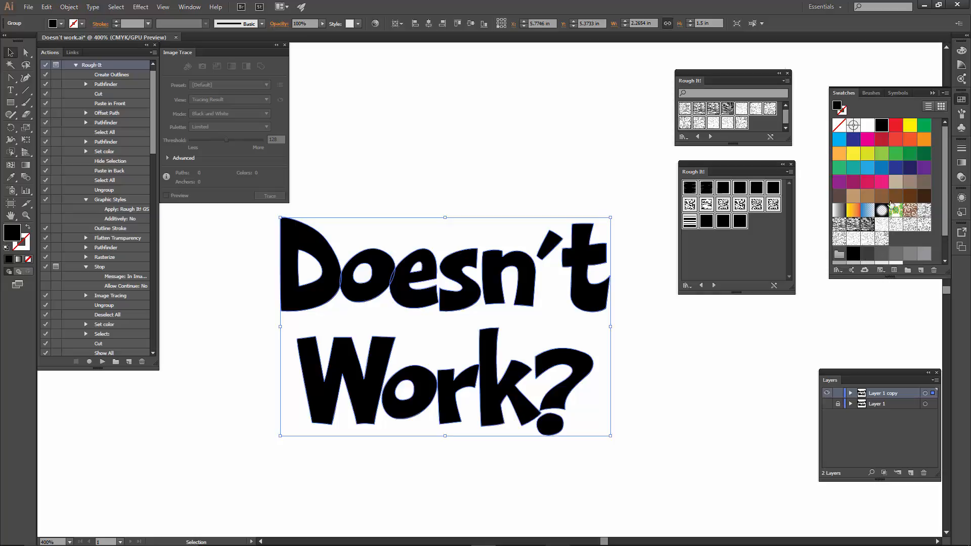
left_click(788, 74)
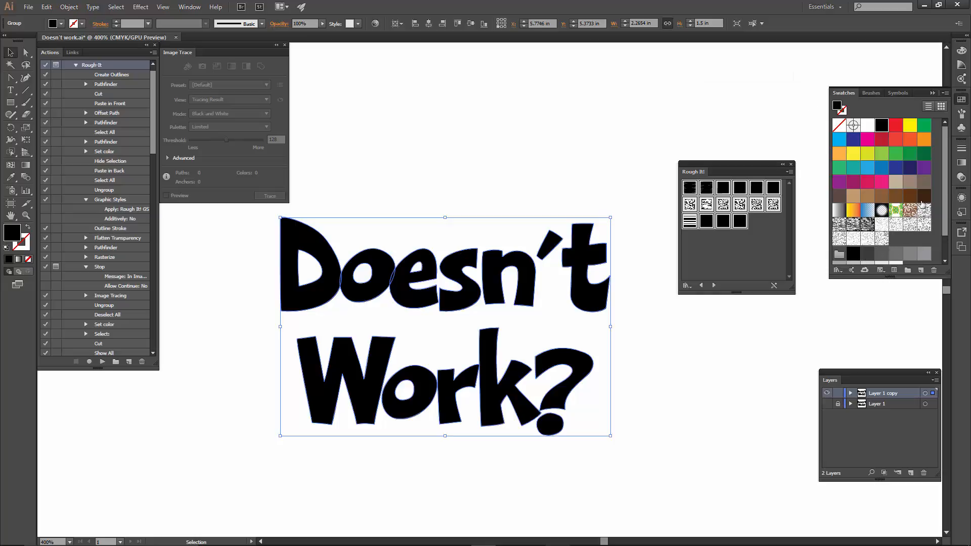
Step: Add all Rough It! library styles to the document's graphic styles and close the style library
left_click(961, 197)
left_click(896, 193)
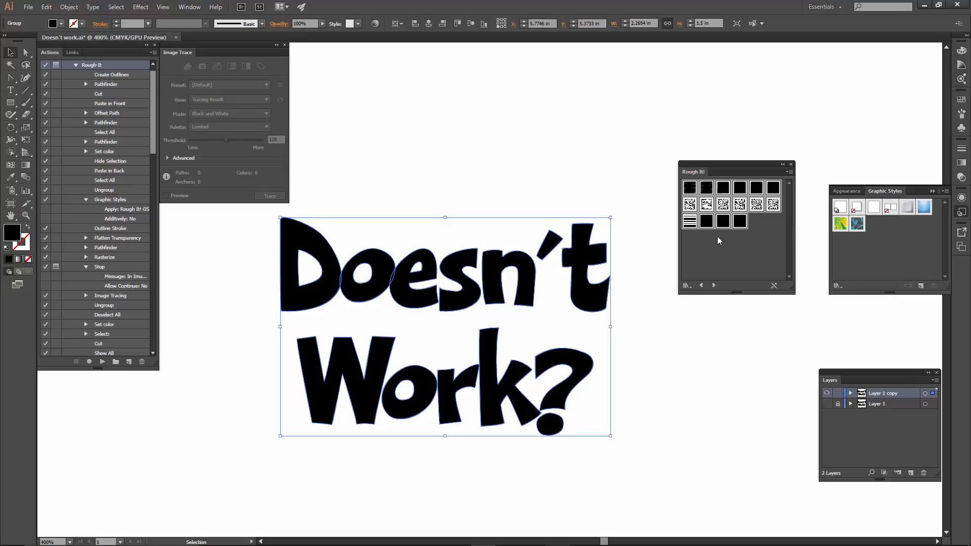
left_click(690, 190)
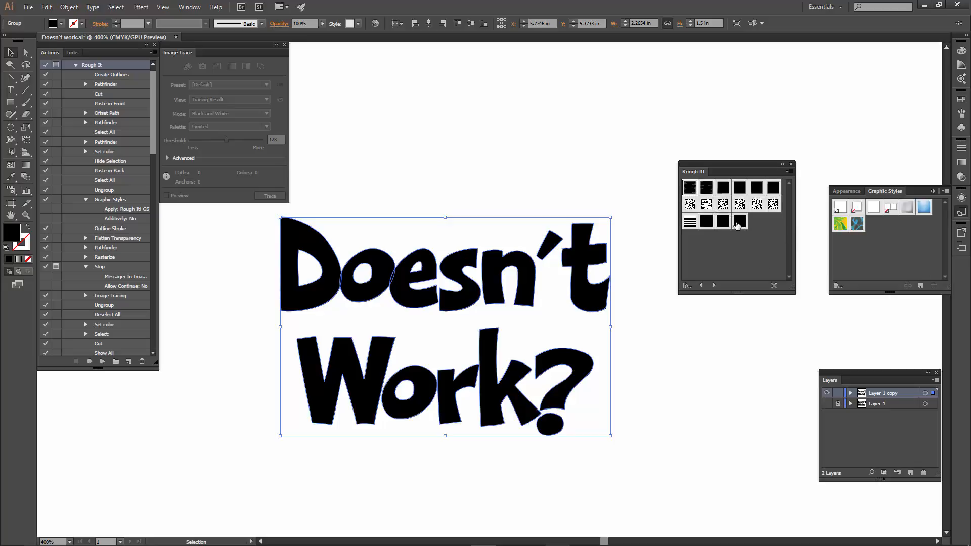
left_click(790, 172)
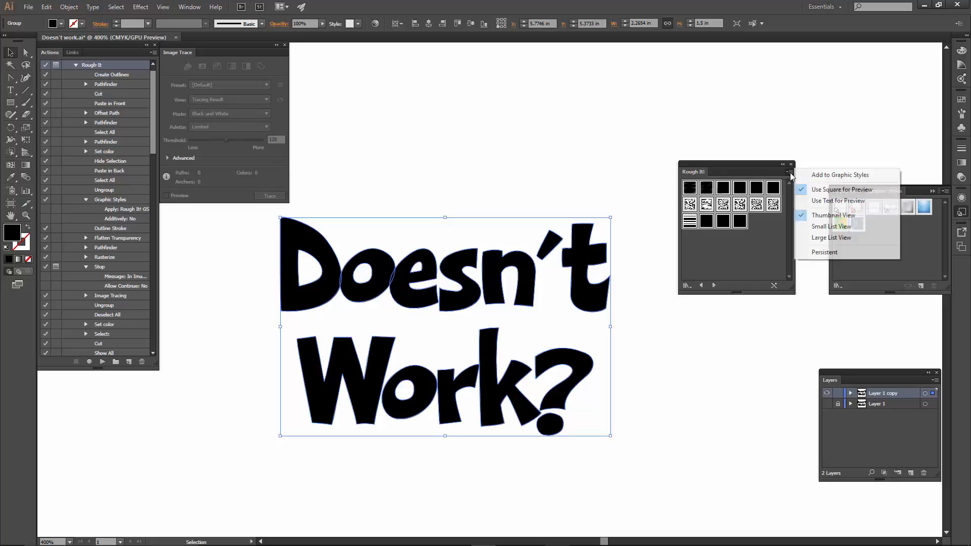
left_click(838, 175)
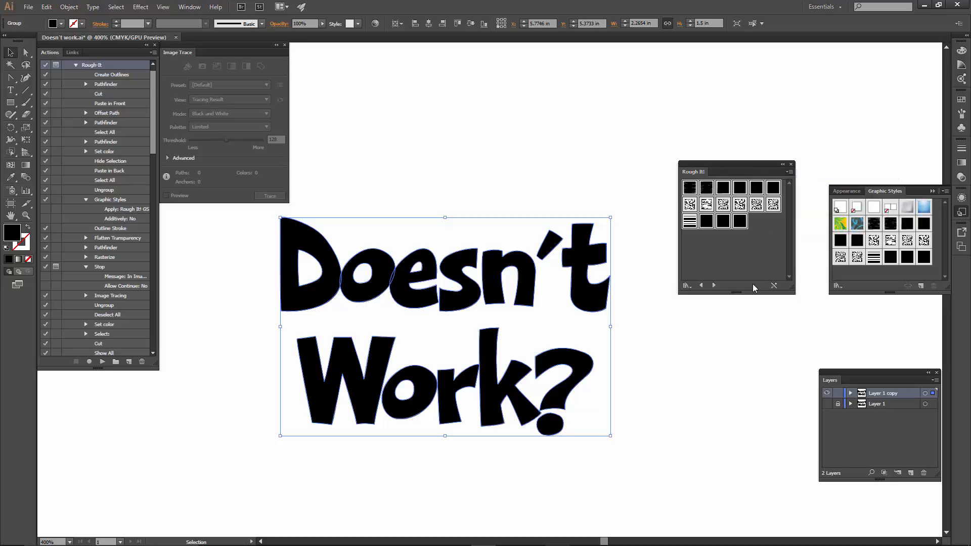
left_click(790, 165)
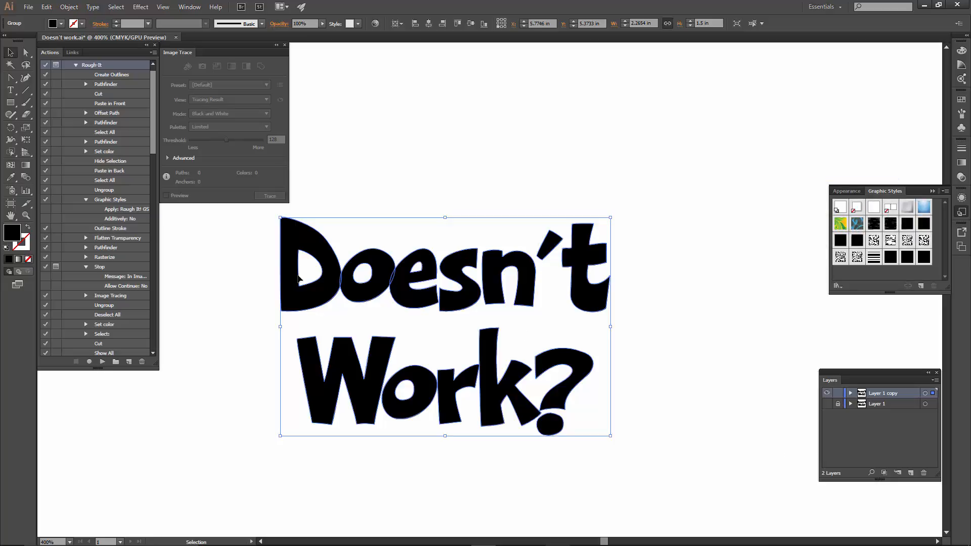
Step: Run the Rough-It action on the Layer 1 copy lettering, tracing with the Default preset when it pauses, and deselect the finished artwork
left_click(102, 361)
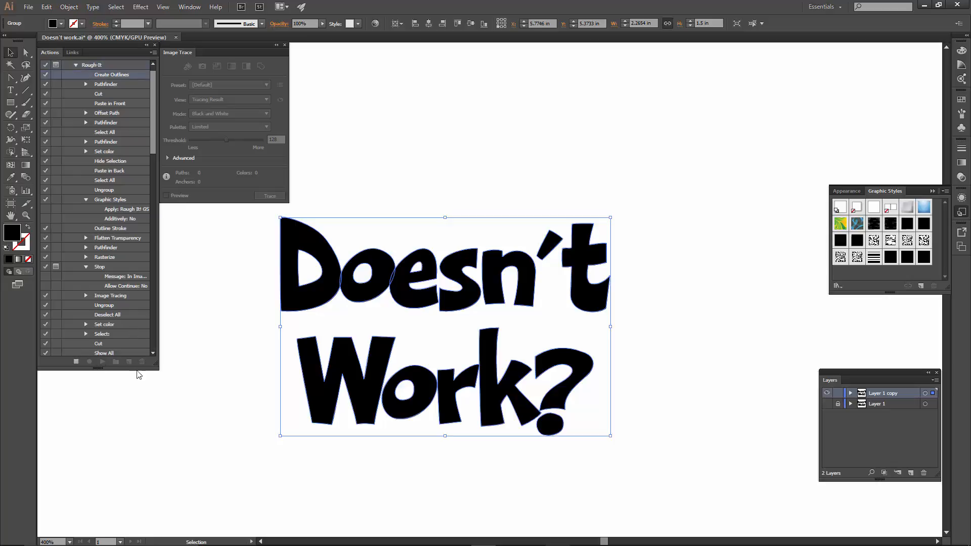
left_click(506, 291)
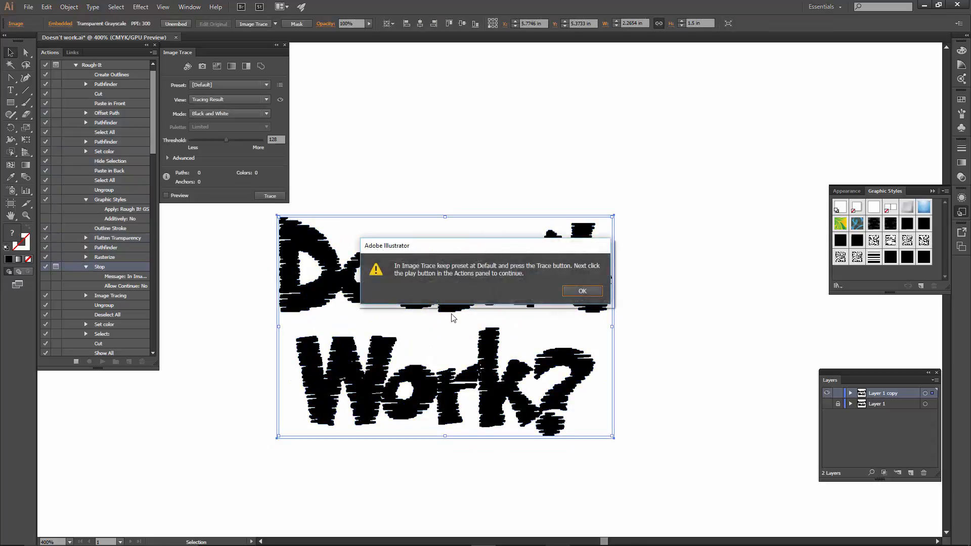
left_click(583, 290)
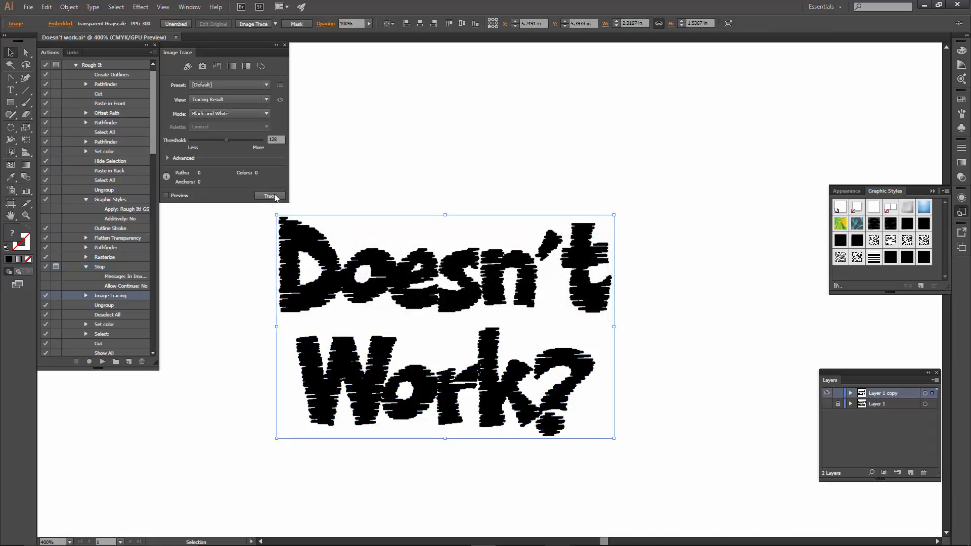
left_click(102, 361)
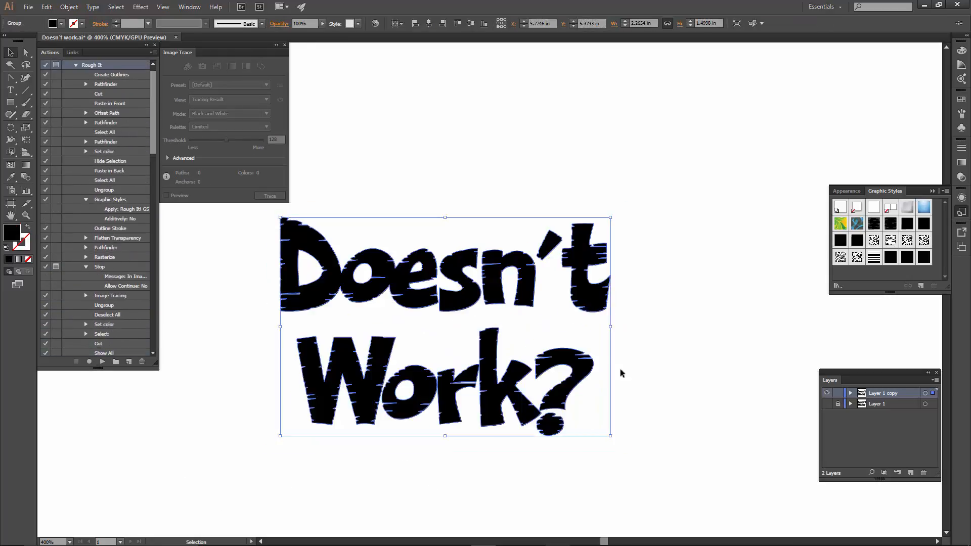
left_click(640, 310)
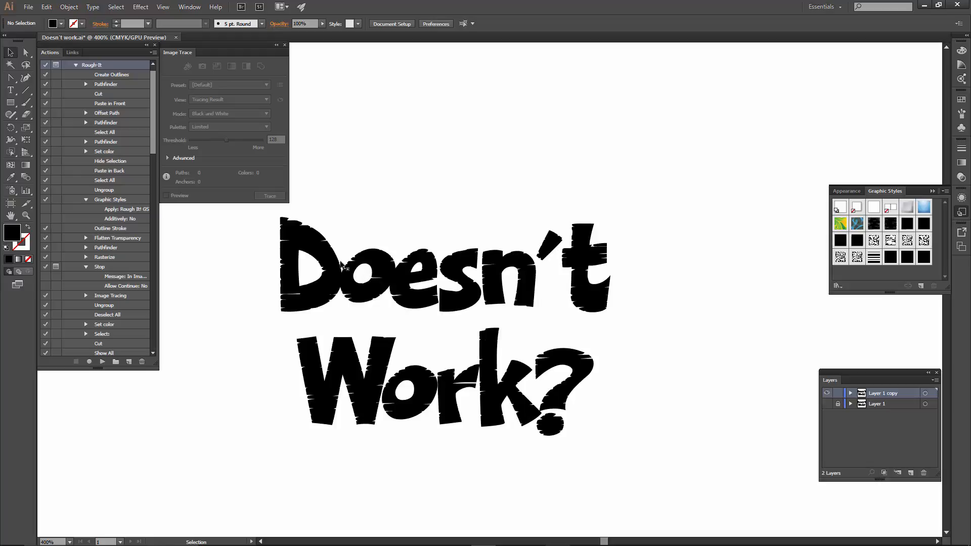
key("space")
left_click_drag(492, 256, 549, 241)
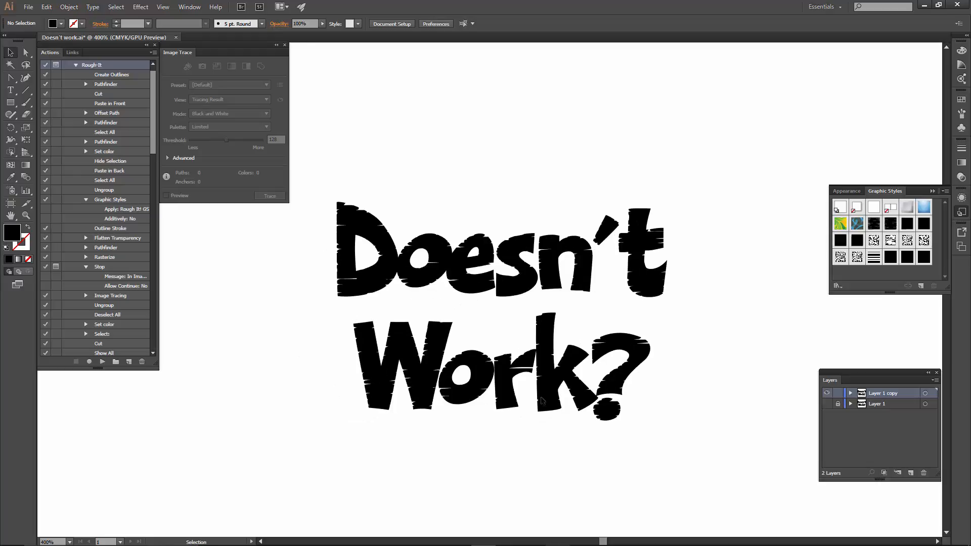